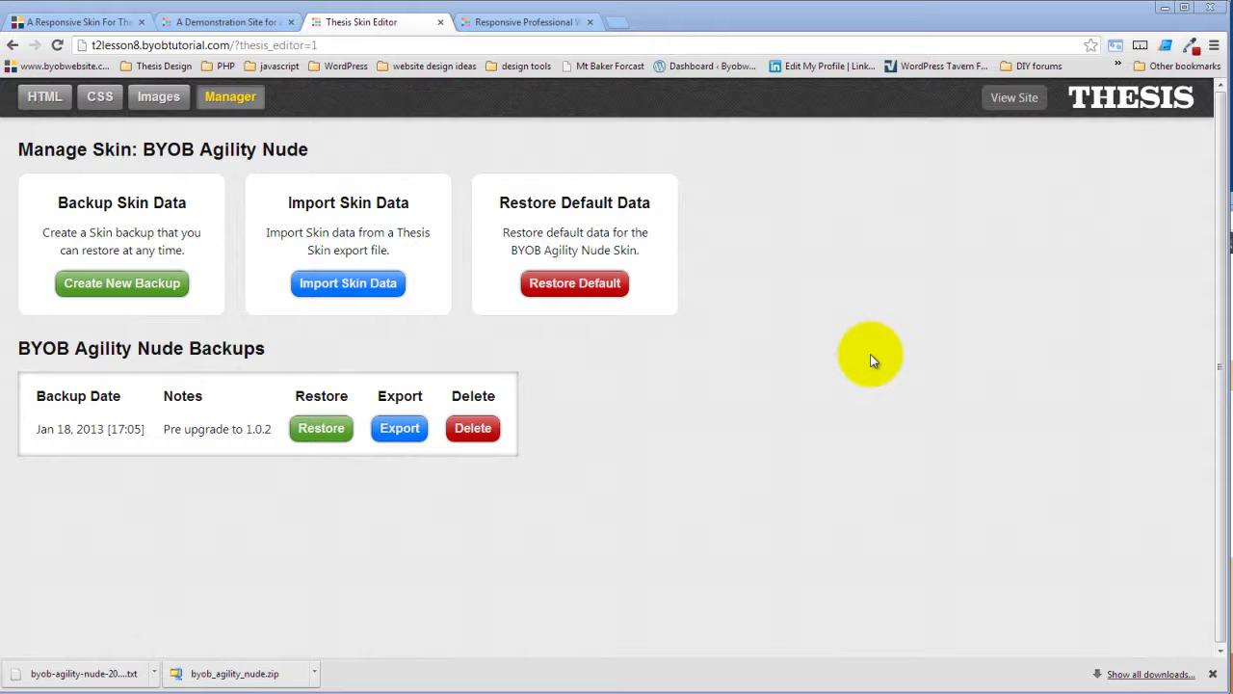
Step: Compare the front page of the t2lesson8 site with the finished demonstration site's front page
click(870, 353)
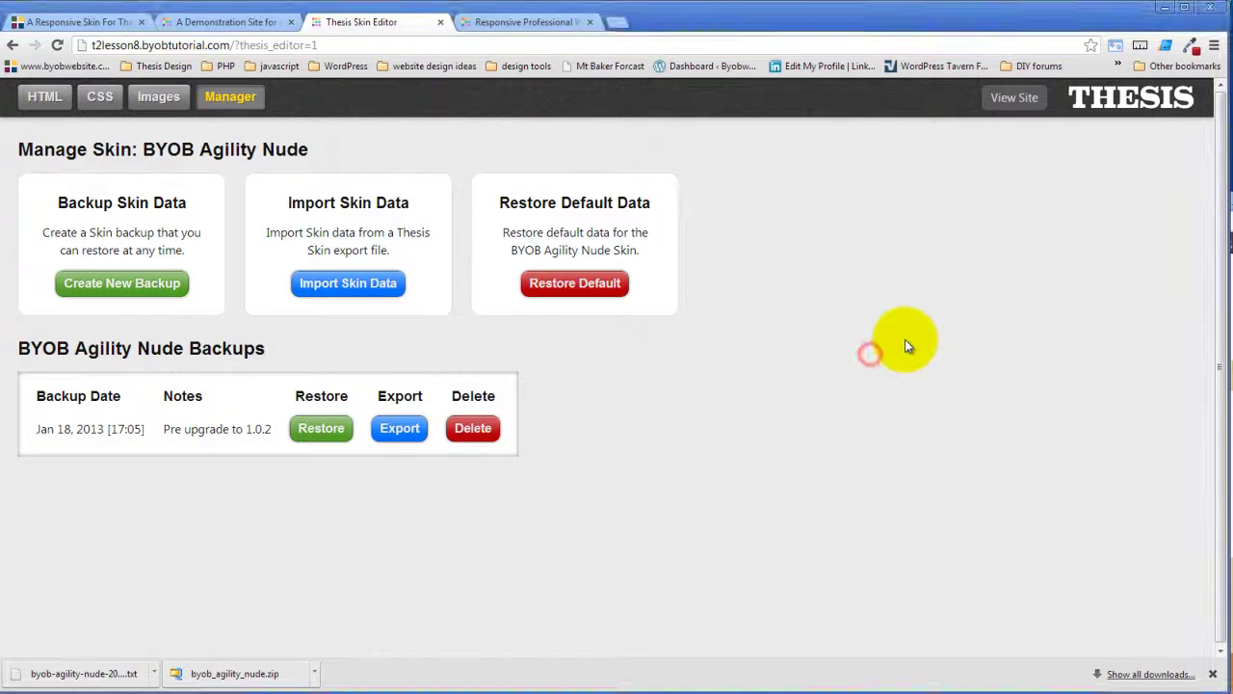
click(554, 22)
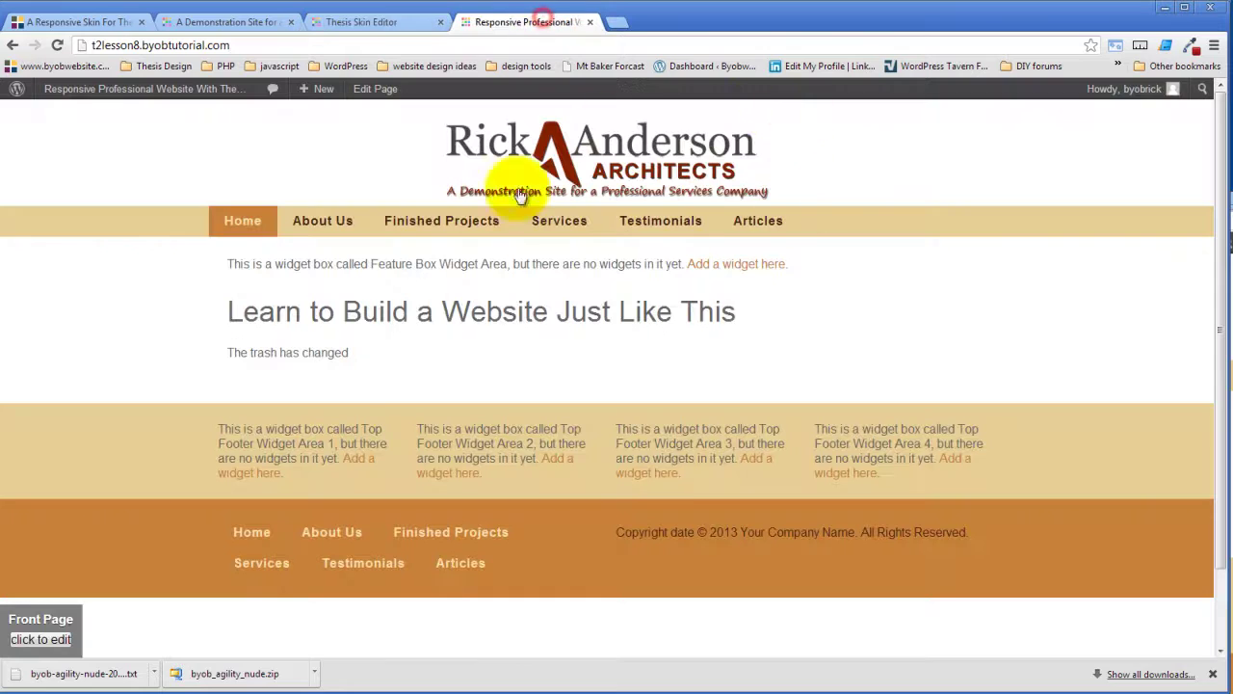
click(223, 21)
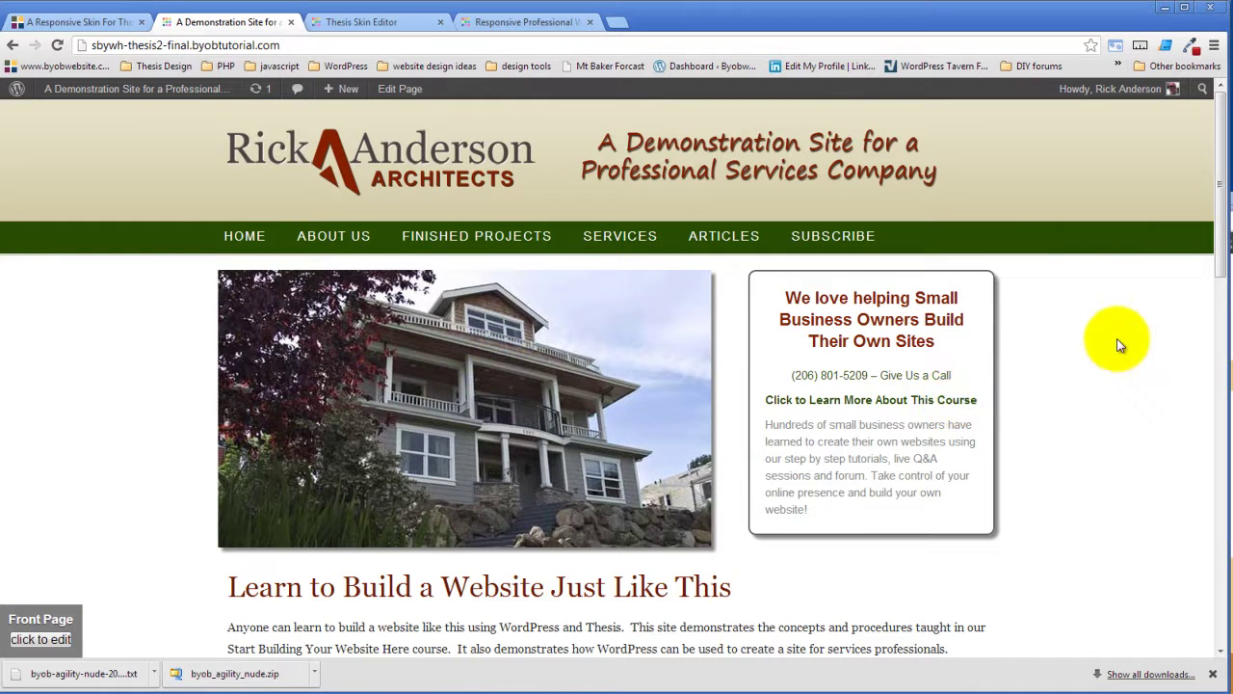
scroll(1096, 342, down, 6)
scroll(1095, 351, down, 6)
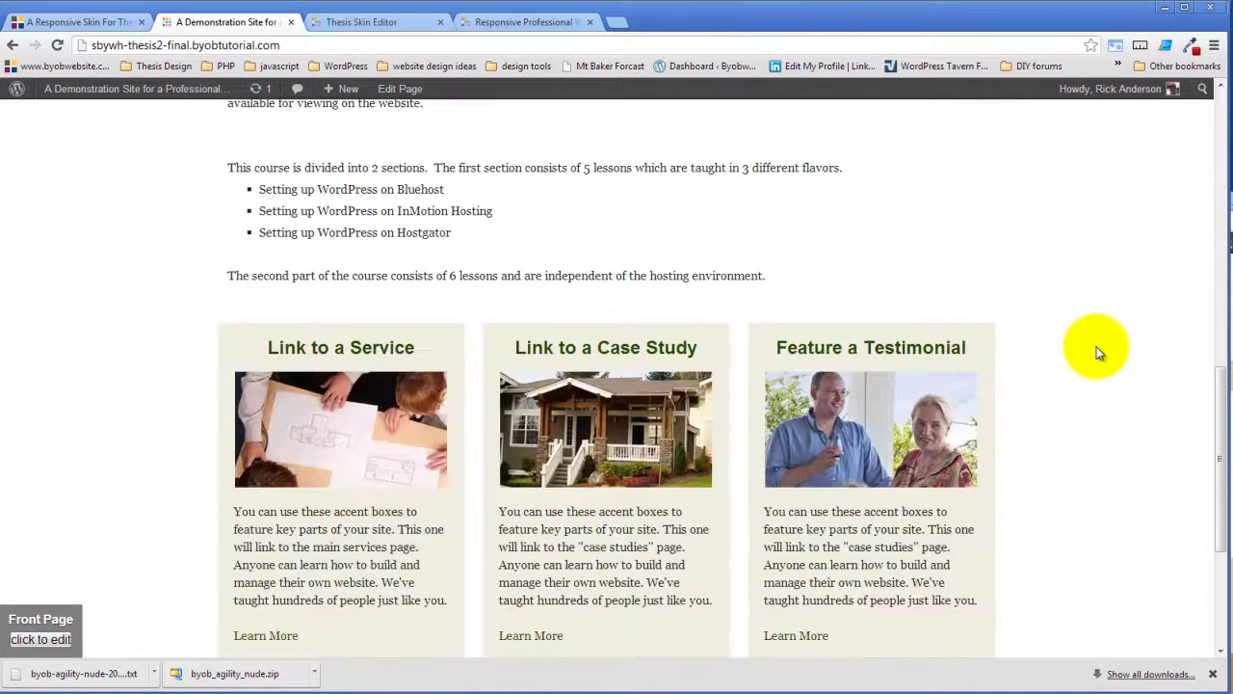
scroll(1099, 351, up, 12)
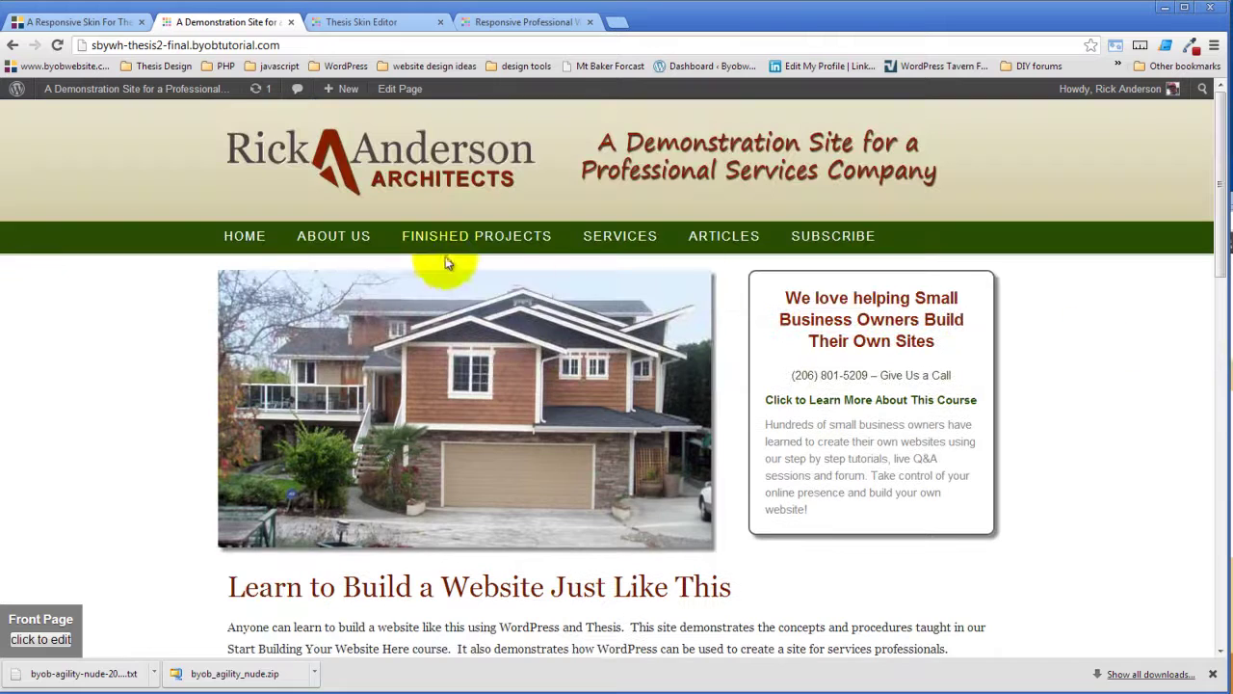
Step: Examine the demonstration site's About Us page, including its sidebar and footer, and return to review the front page
click(332, 236)
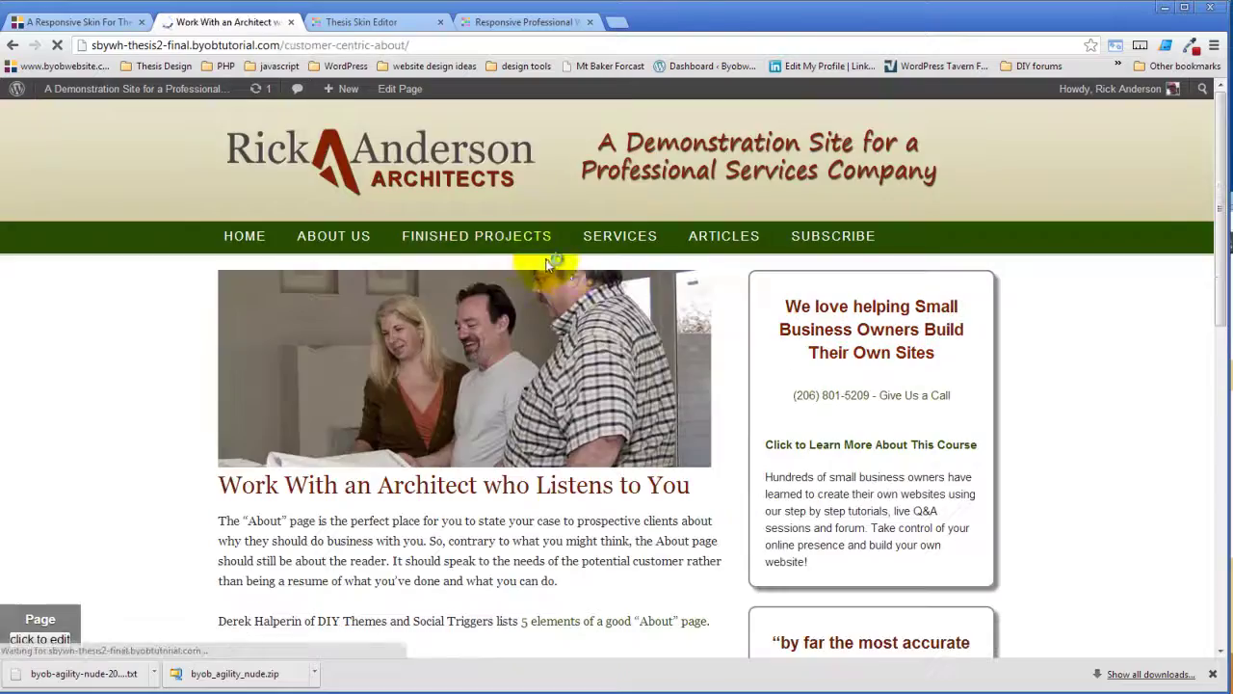
scroll(1050, 328, down, 10)
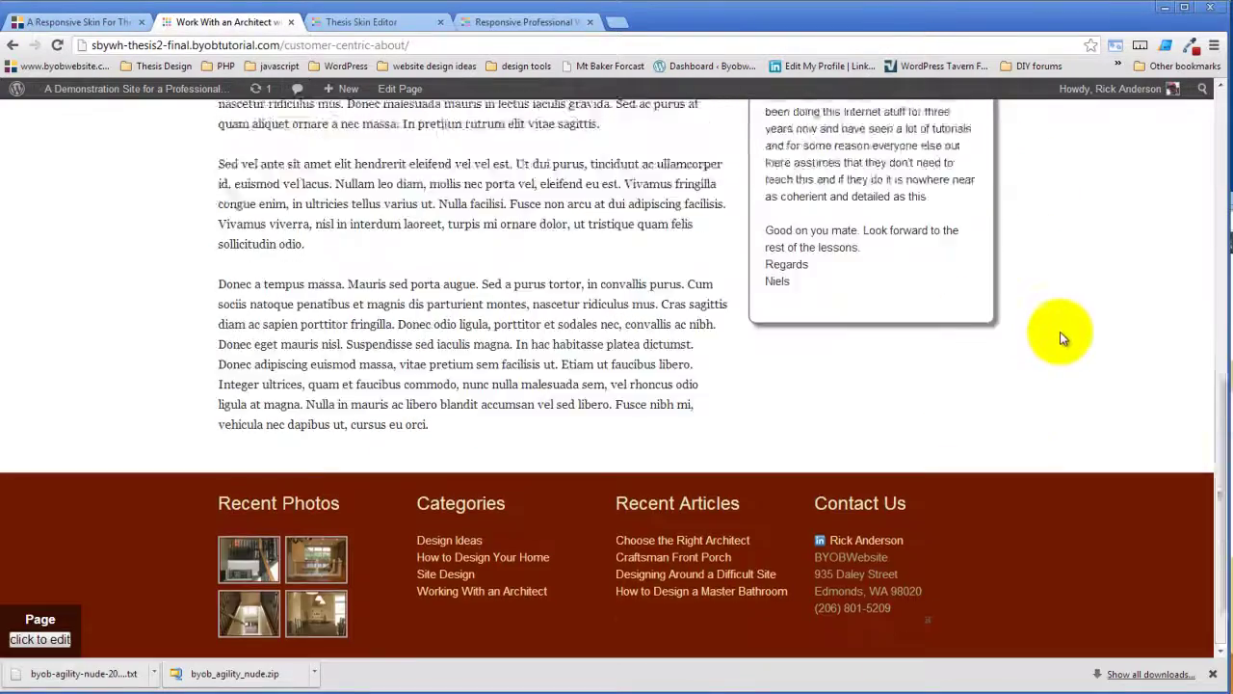
scroll(1058, 336, up, 10)
key(alt+Left)
scroll(147, 443, down, 8)
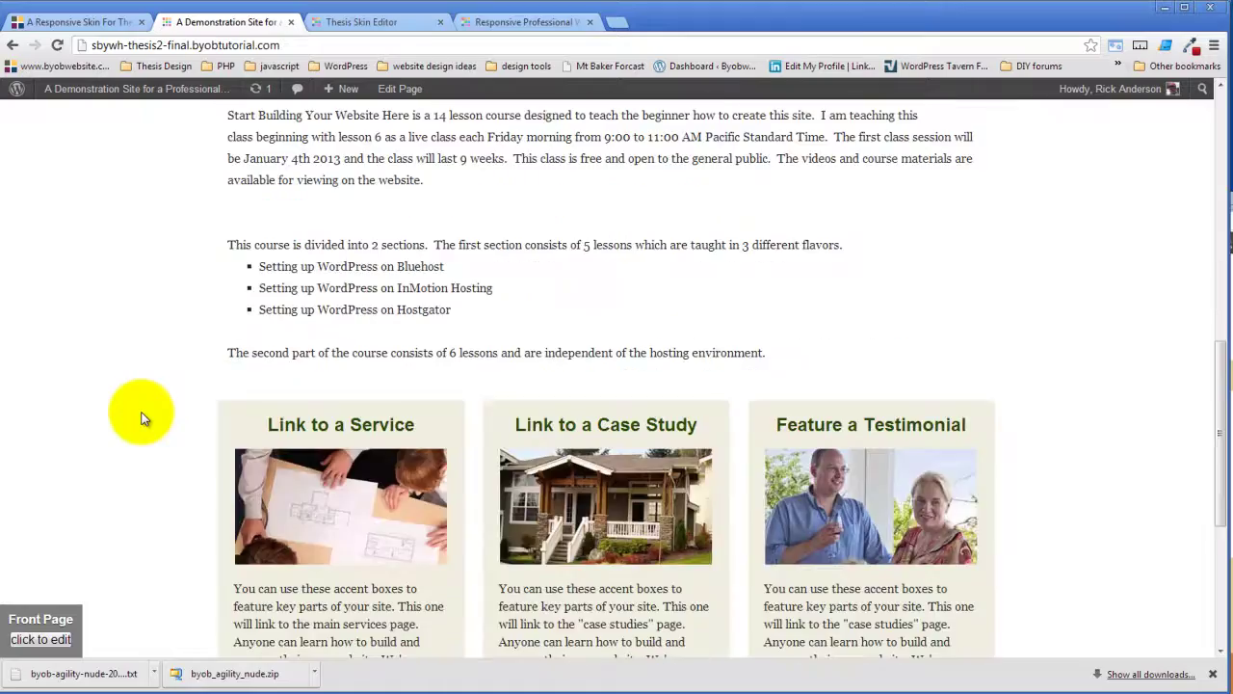
scroll(113, 385, up, 7)
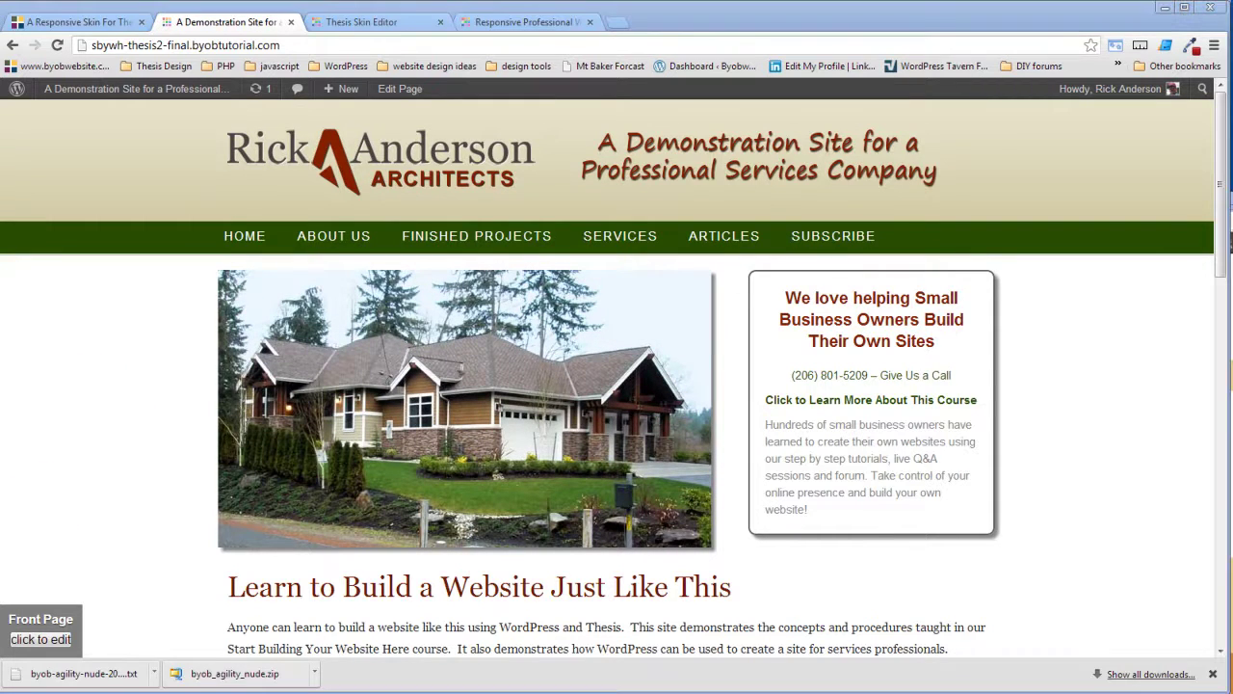
Step: Open the Agility CSS Cheat Sheet from the BYOB Agility skin page on byobwebsite.com
click(365, 27)
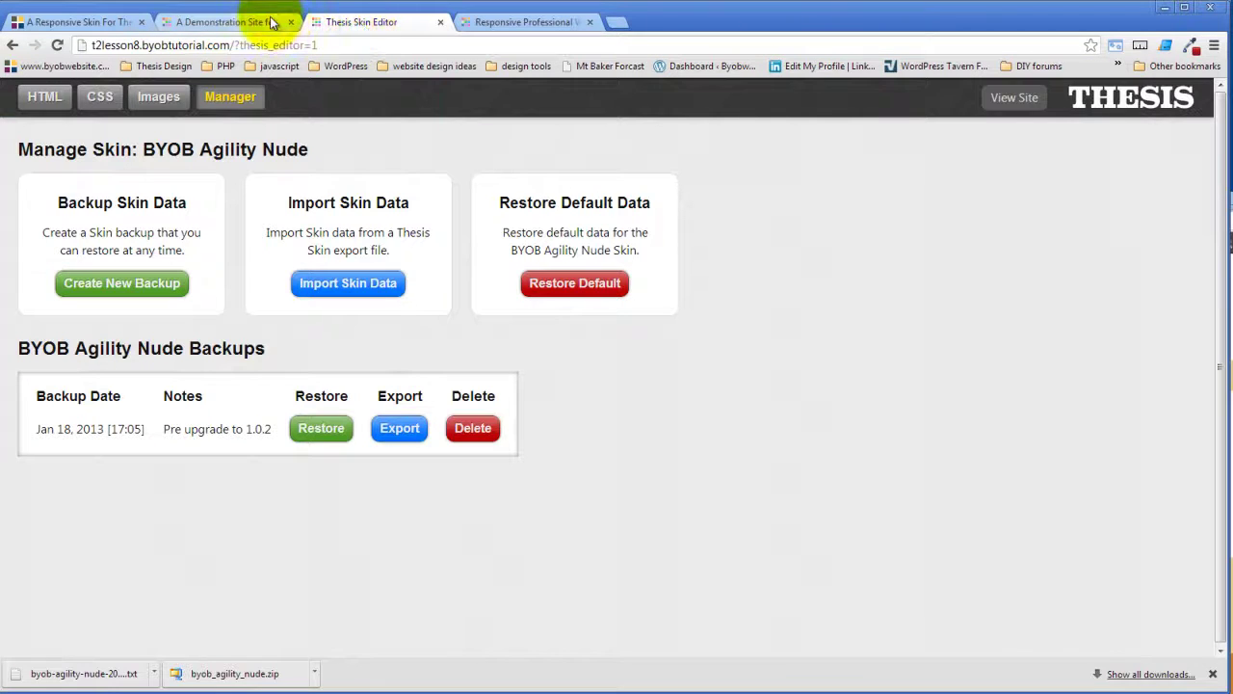
click(240, 22)
click(99, 25)
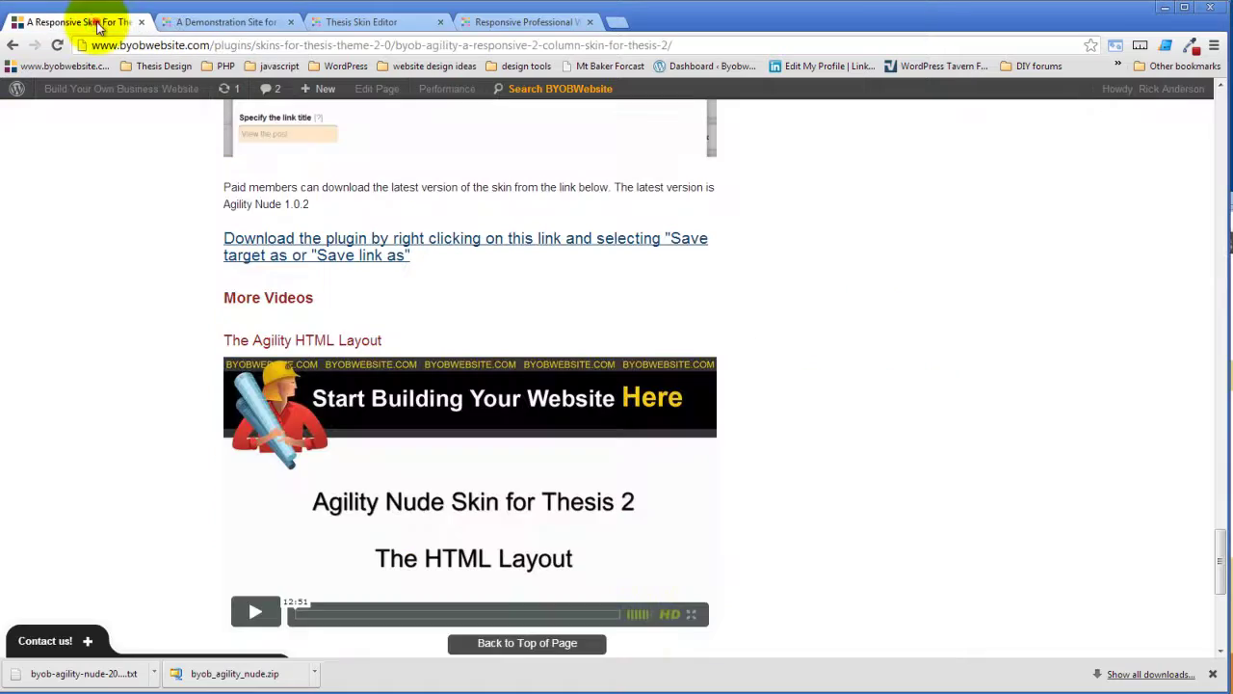
scroll(785, 405, up, 15)
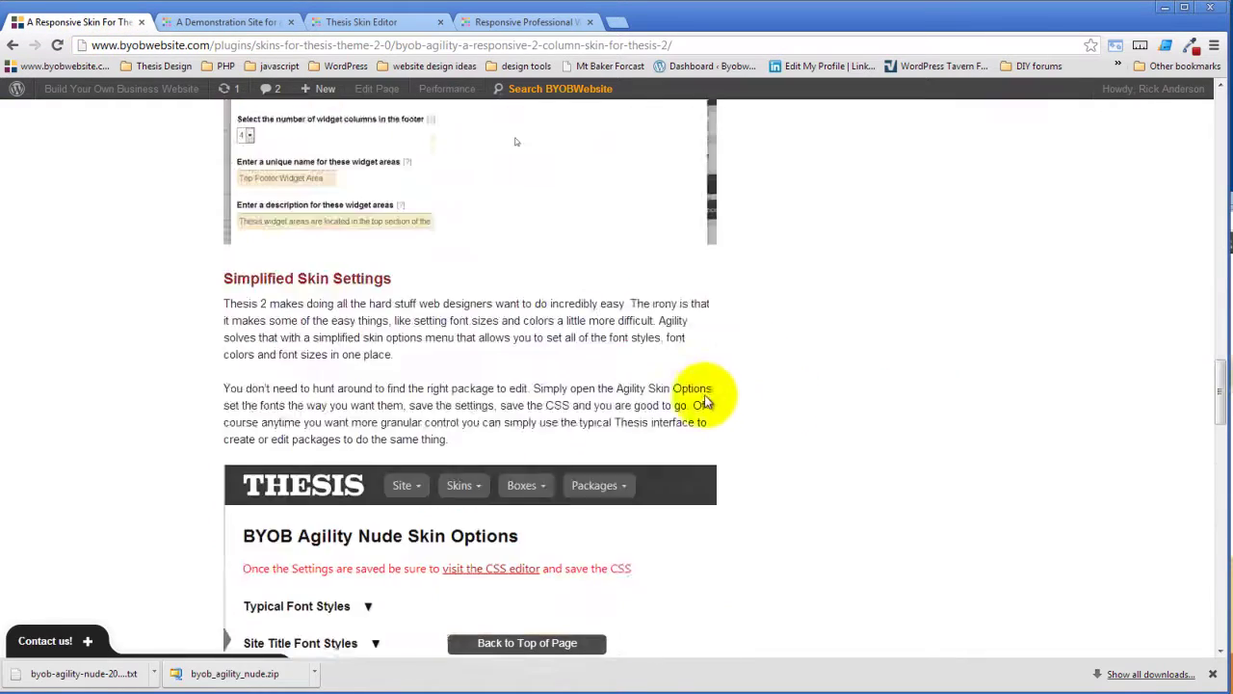
scroll(704, 403, up, 15)
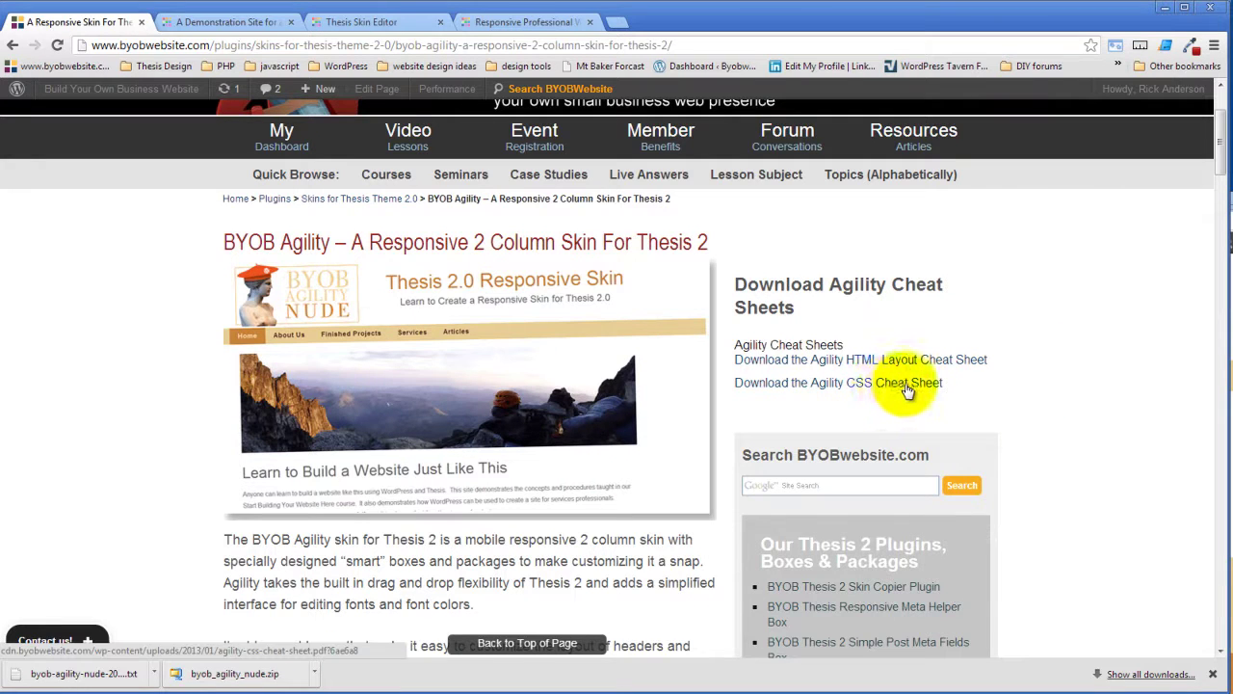
scroll(932, 367, down, 2)
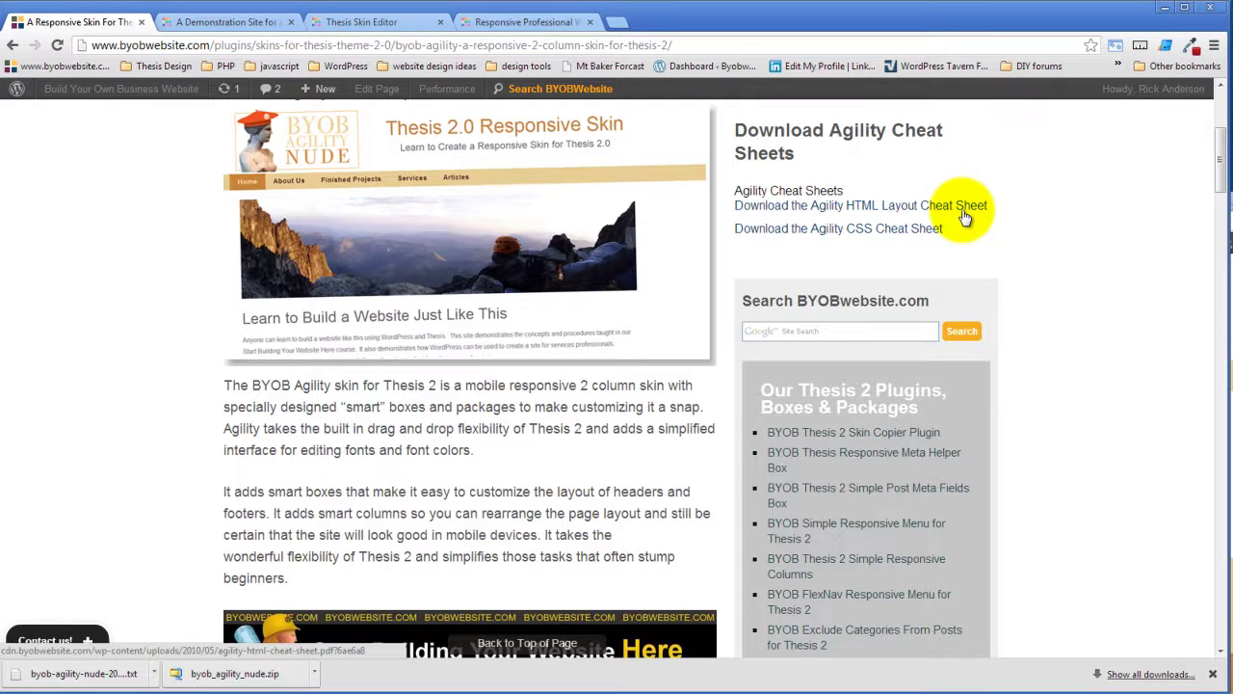
click(865, 231)
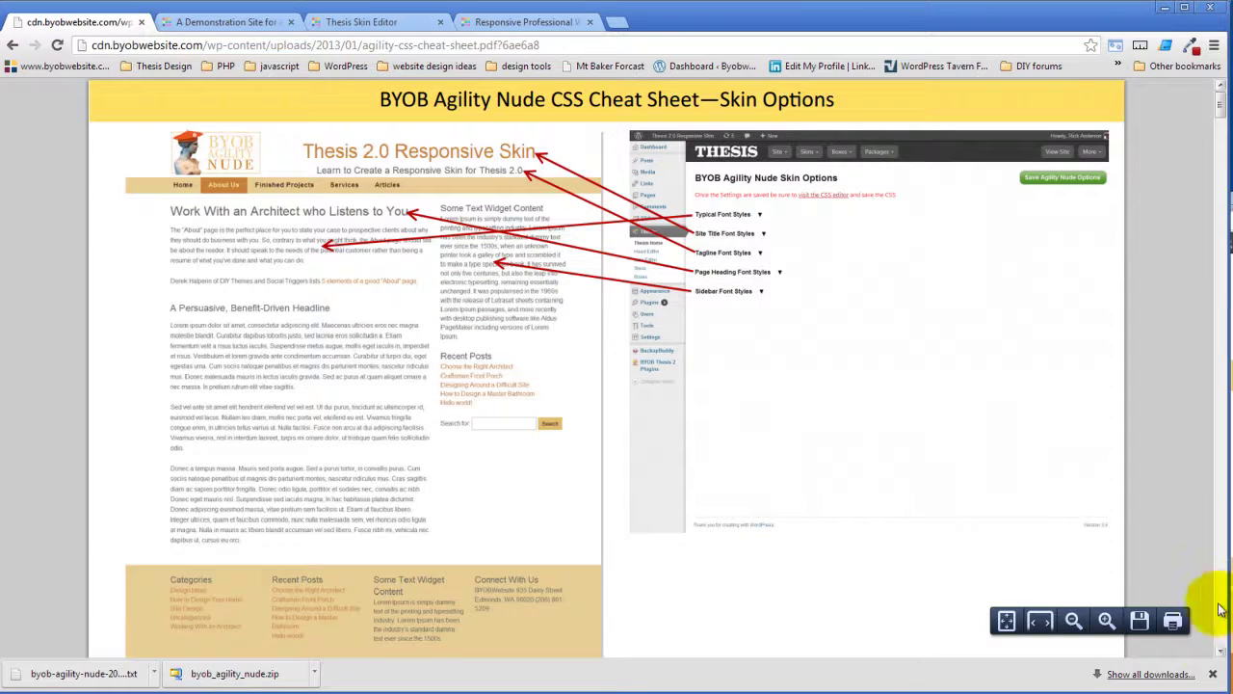
Step: Look through the cheat sheet's Skin Options, Skin Editor CSS and page area package sections, and recheck the demonstration site's front page
click(1213, 673)
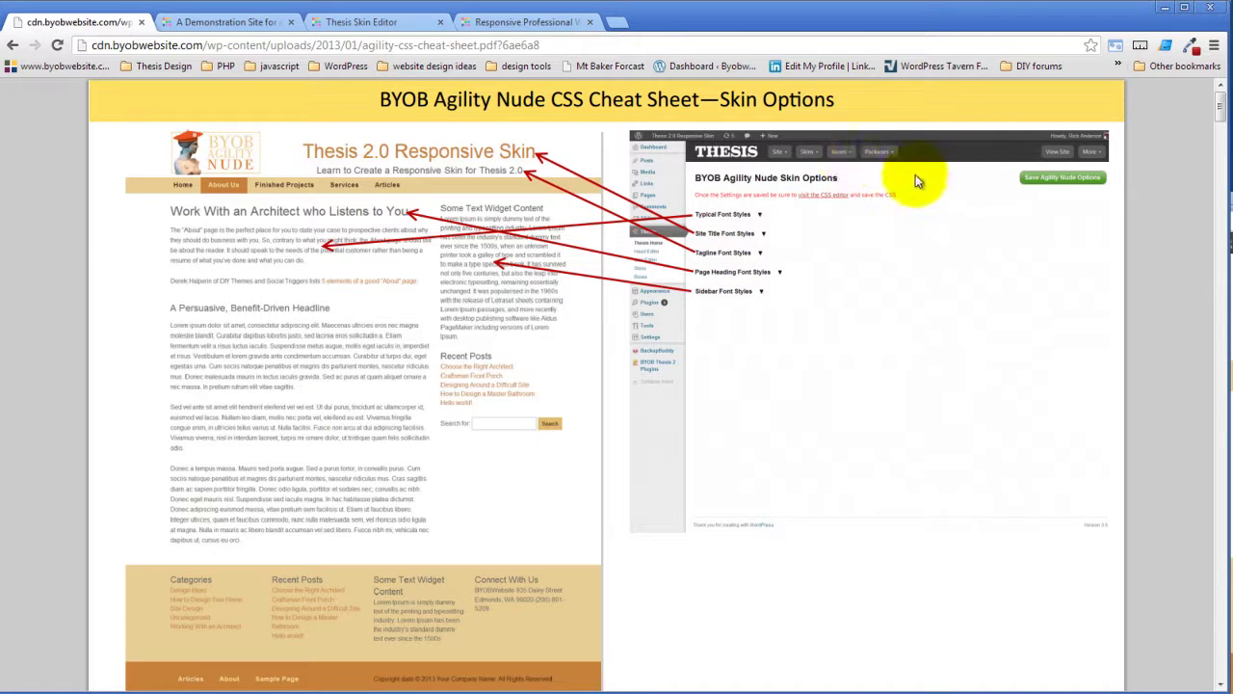
scroll(771, 332, down, 10)
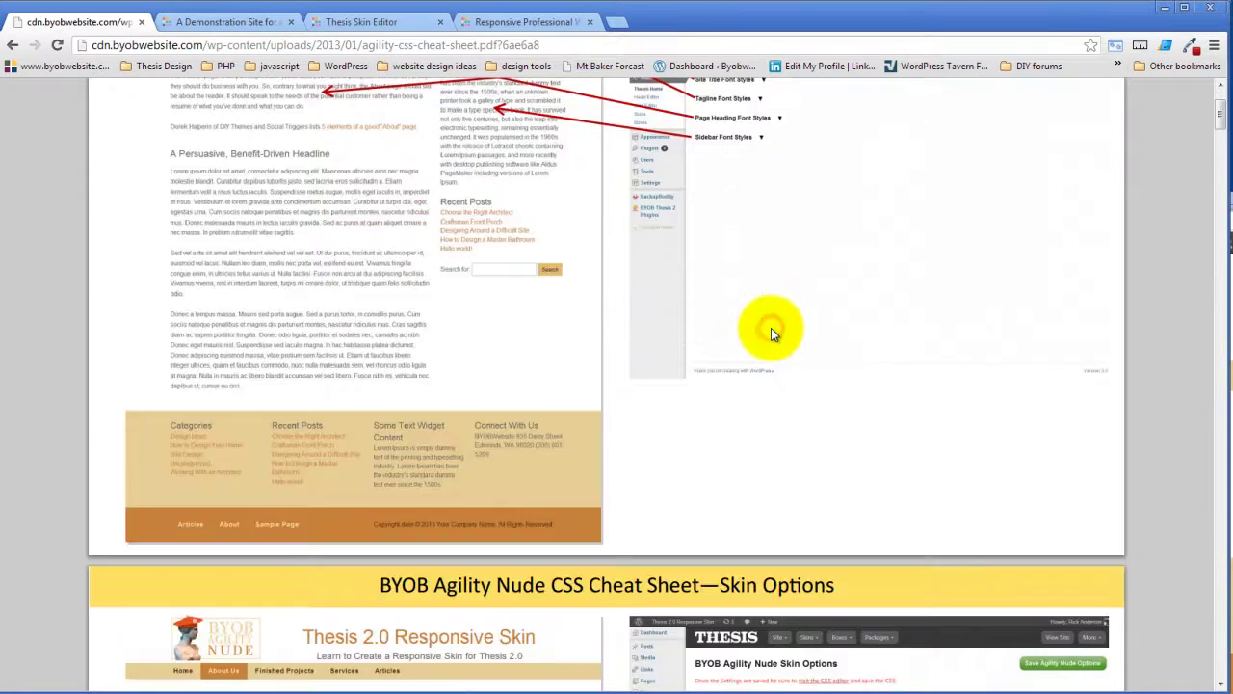
scroll(770, 332, down, 20)
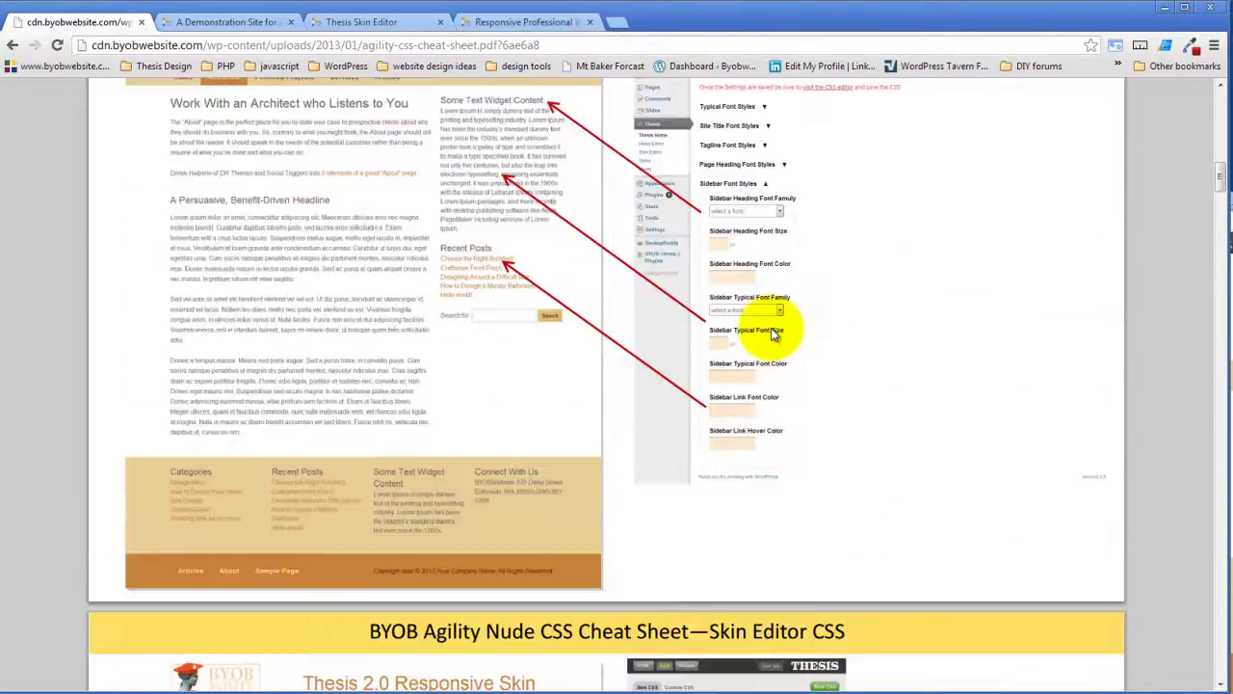
scroll(770, 333, down, 4)
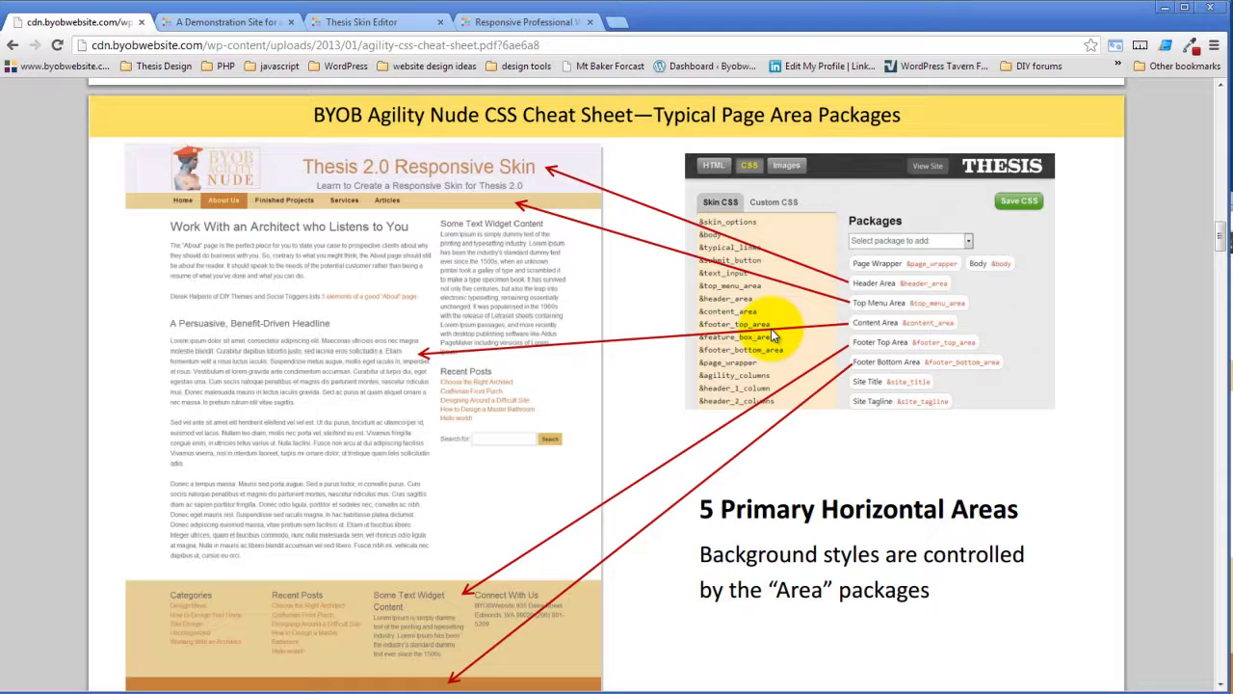
scroll(794, 340, up, 12)
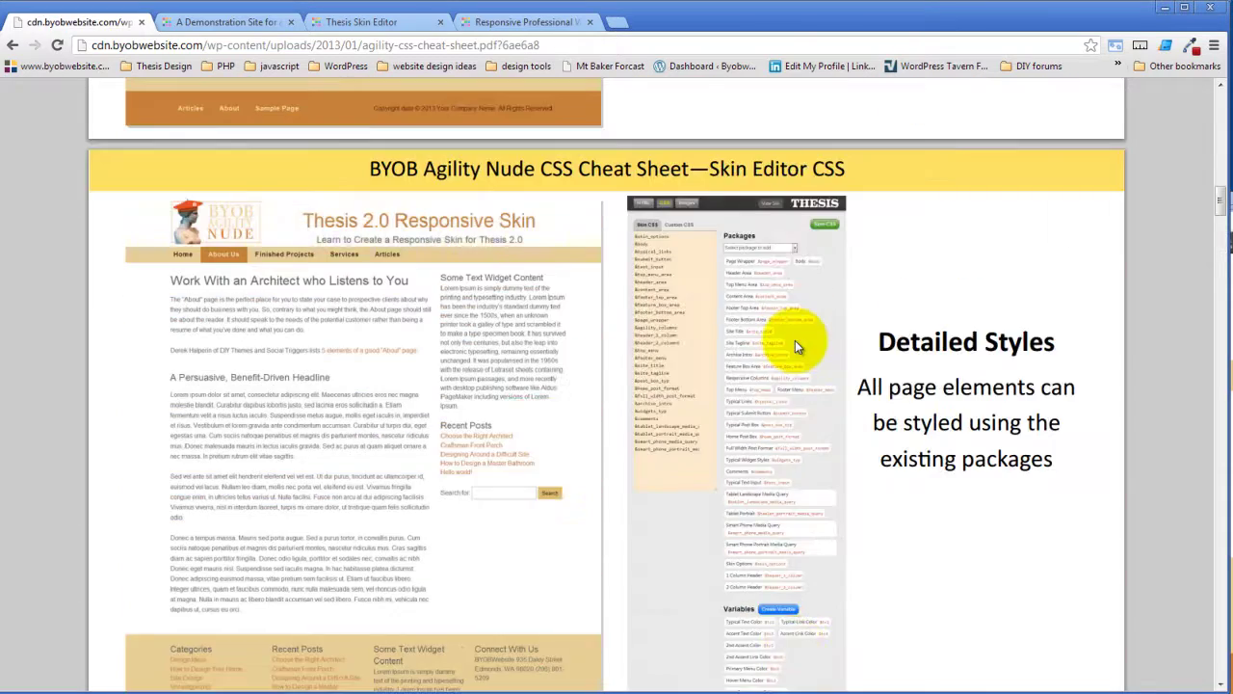
scroll(795, 340, up, 3)
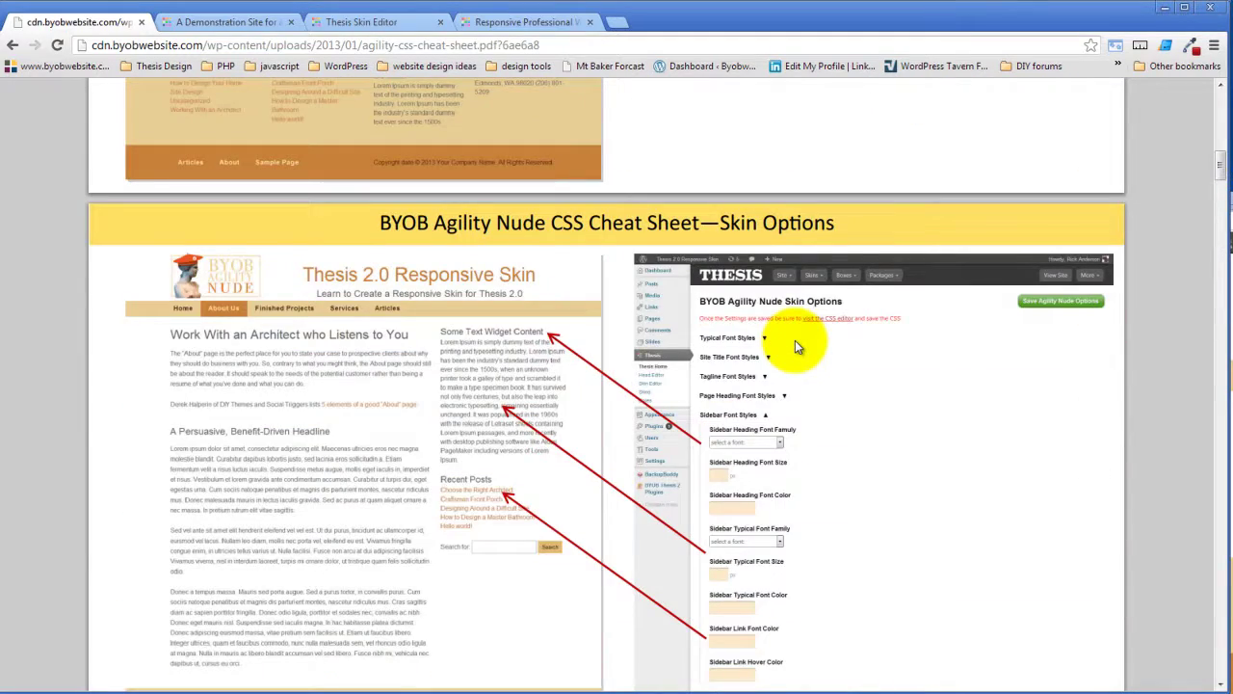
scroll(794, 340, down, 15)
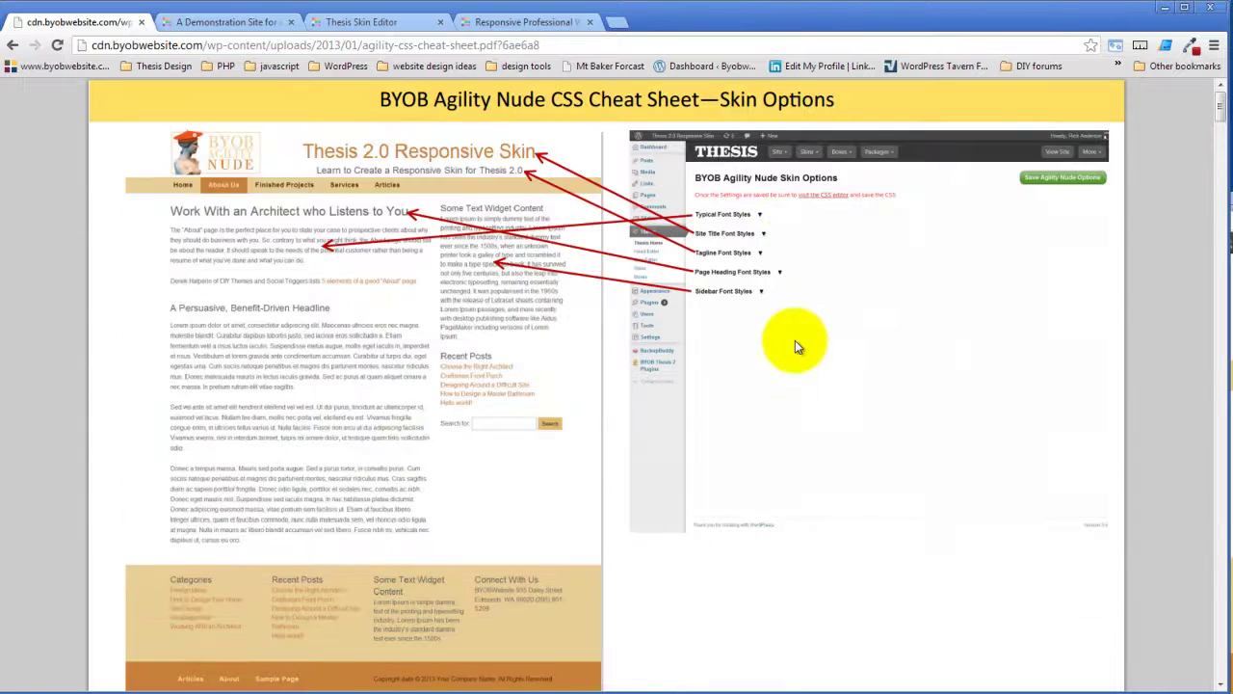
click(203, 23)
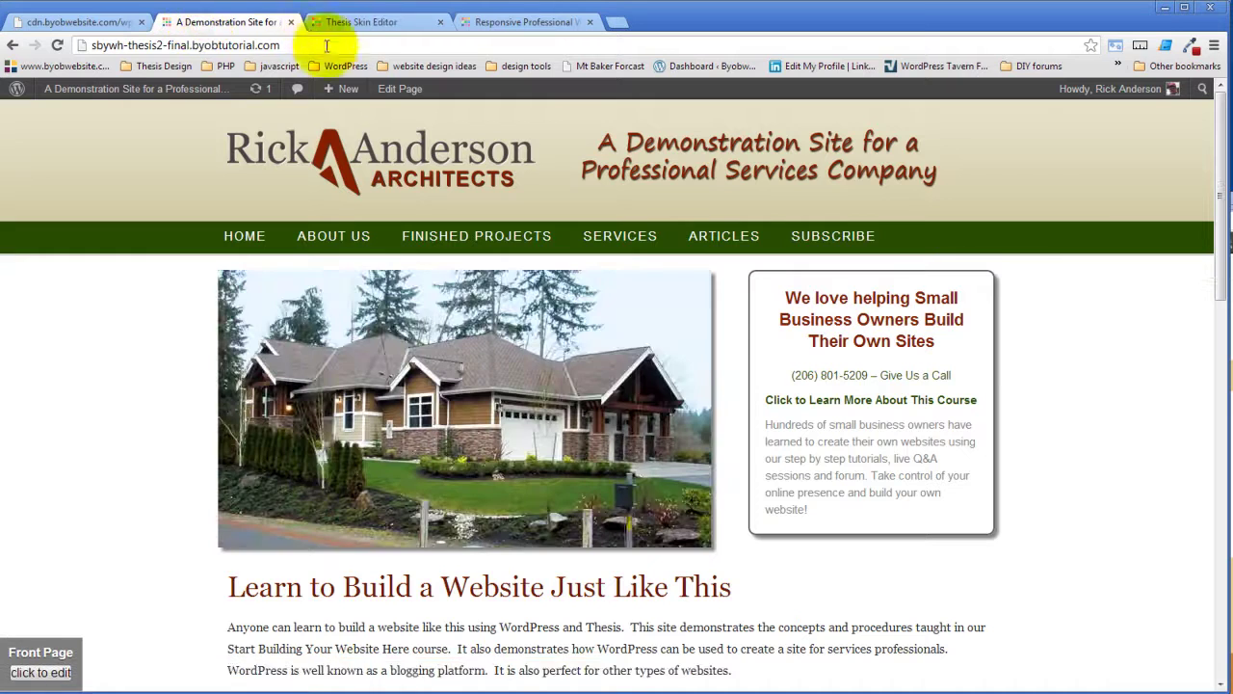
scroll(133, 413, down, 4)
scroll(131, 406, up, 5)
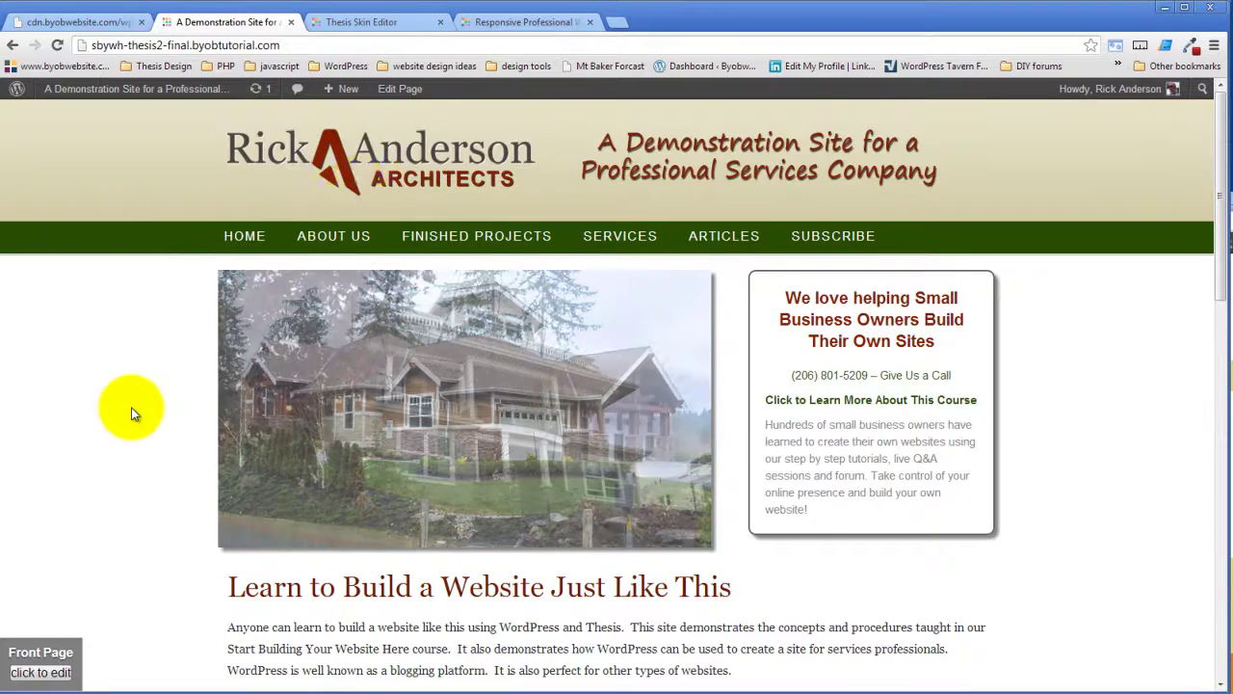
Step: Go from the Thesis Skin Editor to the Thesis admin area and open the Agility Nude Options
click(402, 21)
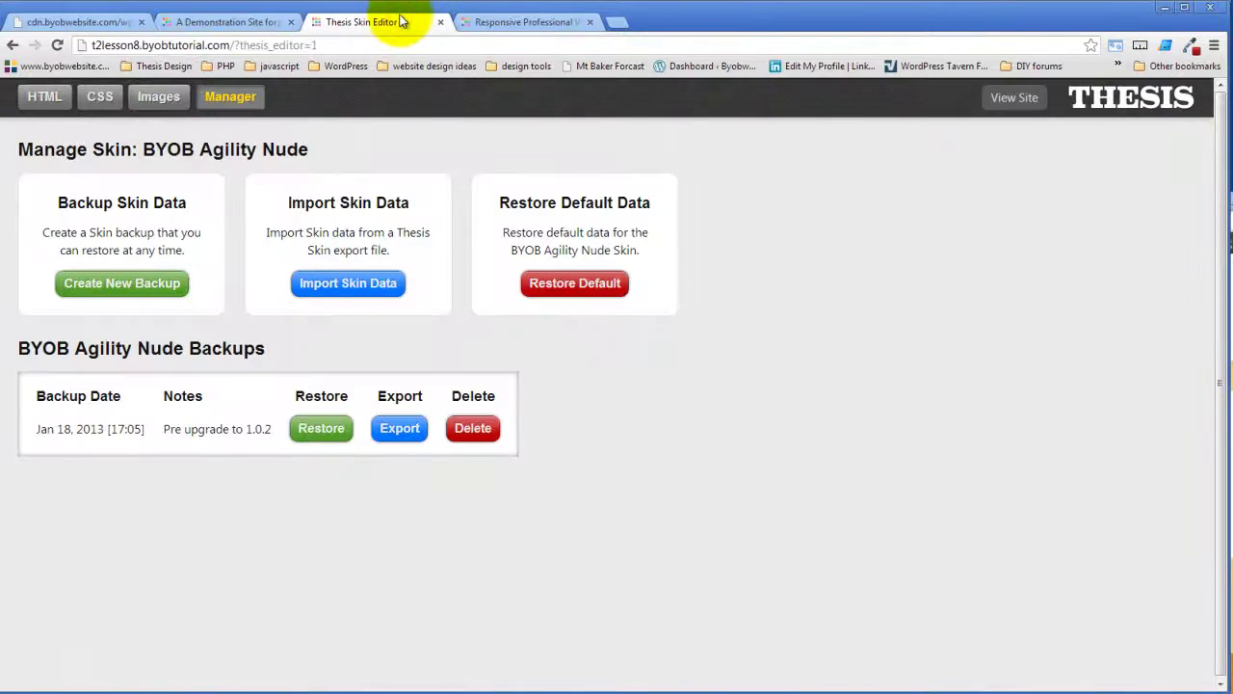
click(1128, 97)
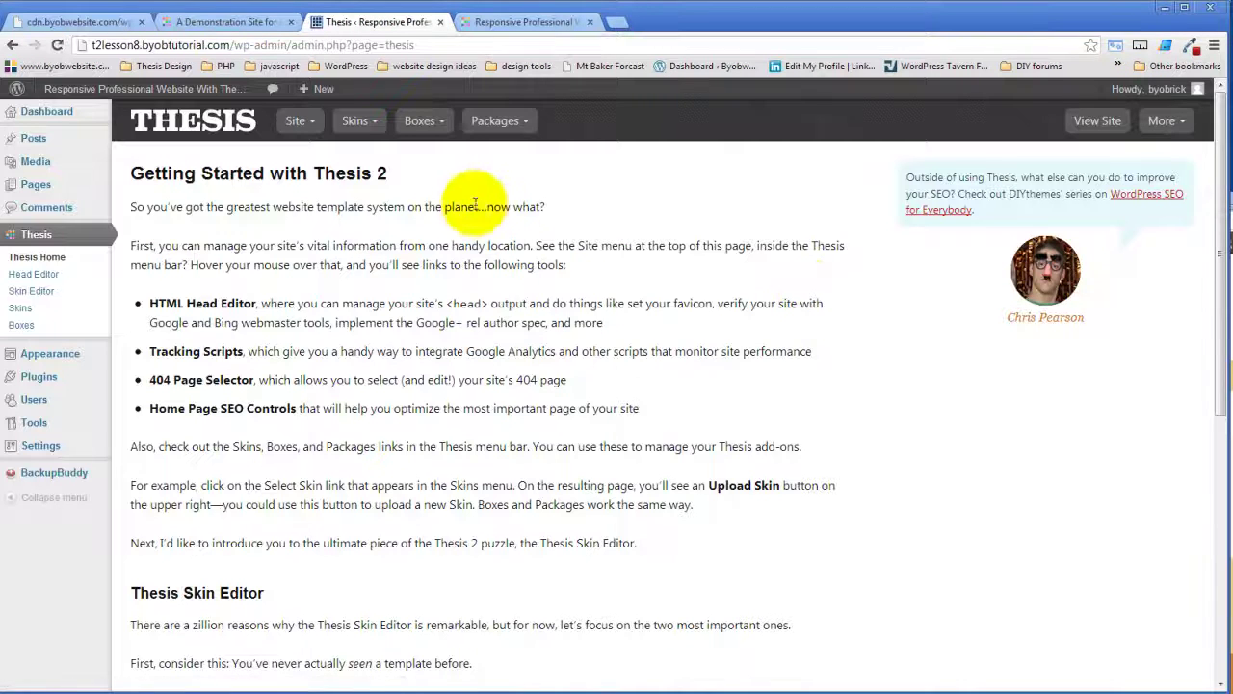
mouse_move(355, 119)
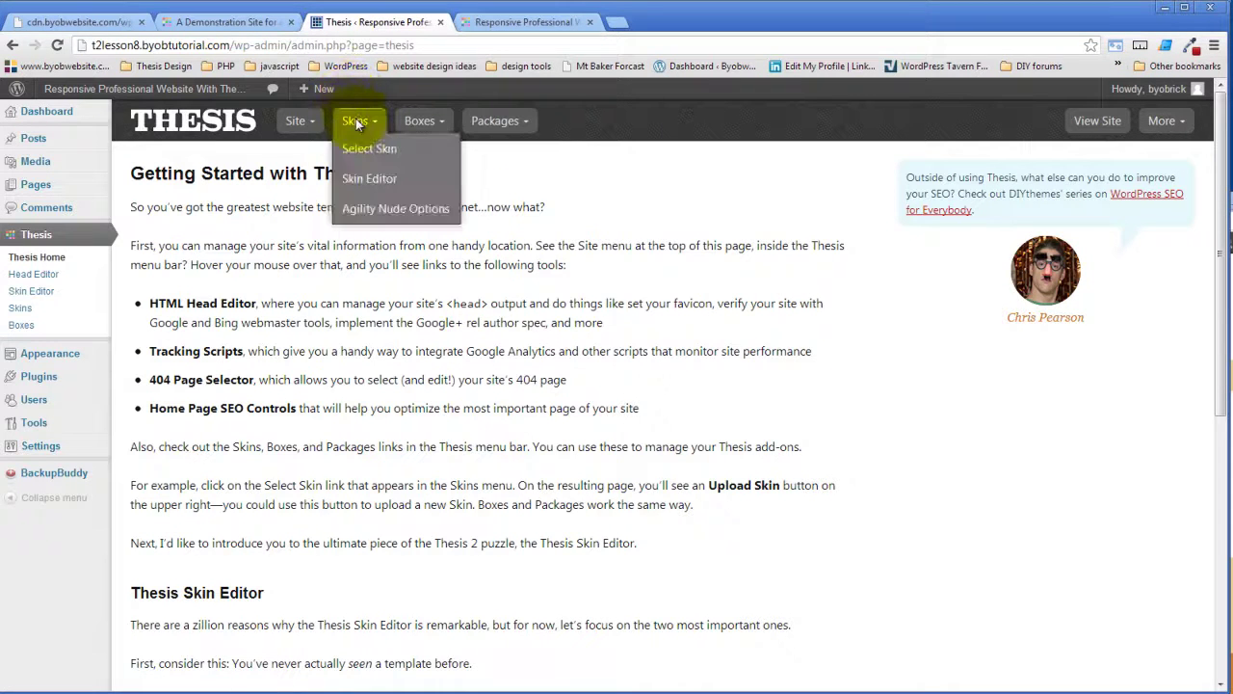
click(404, 212)
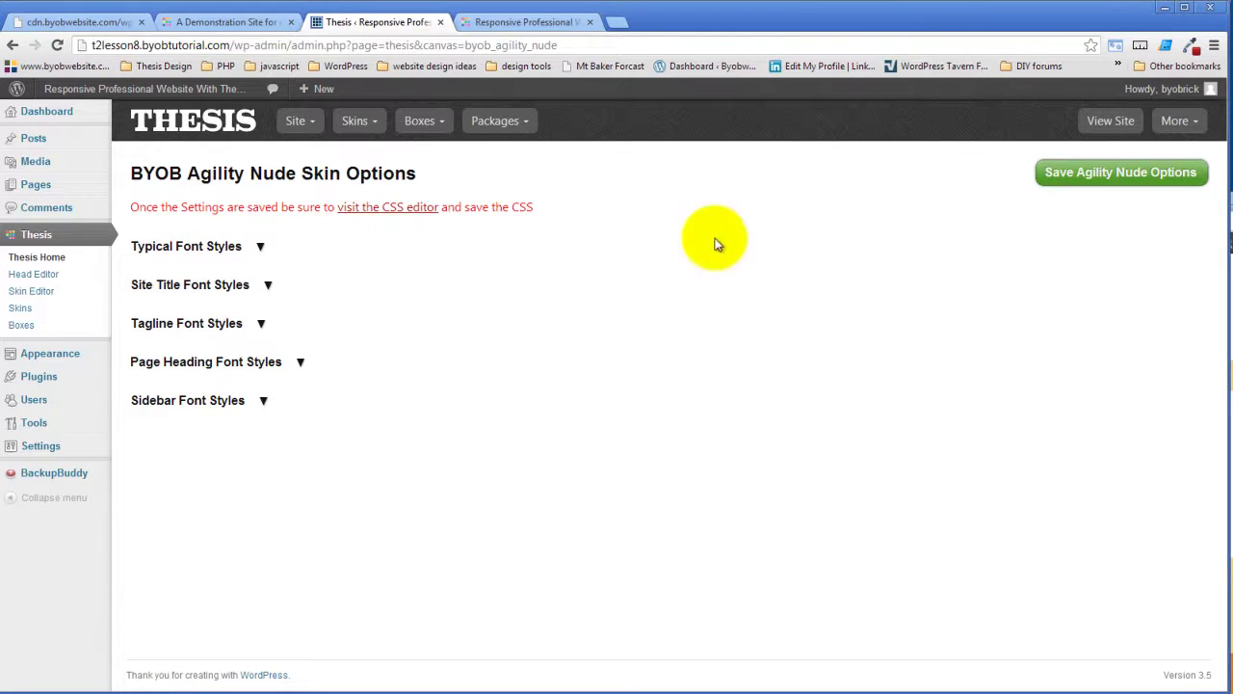
Step: In the Typical Font Styles, set the font family to Georgia and the font color to 242424
click(263, 246)
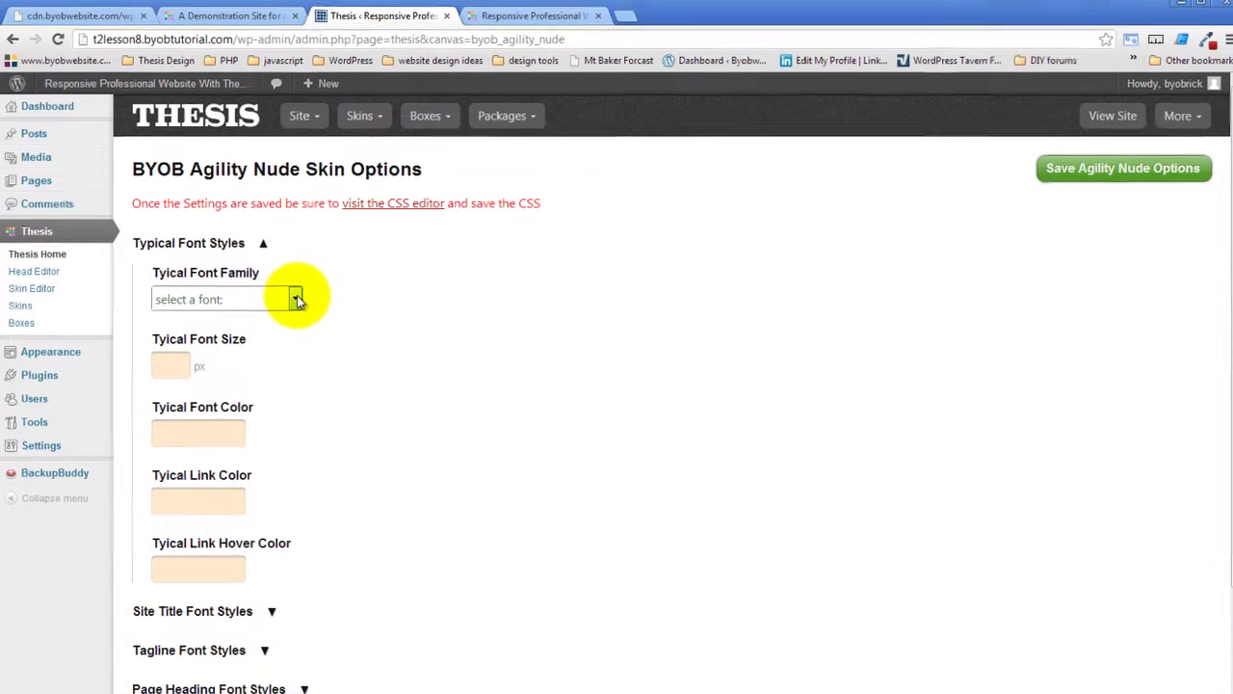
click(296, 299)
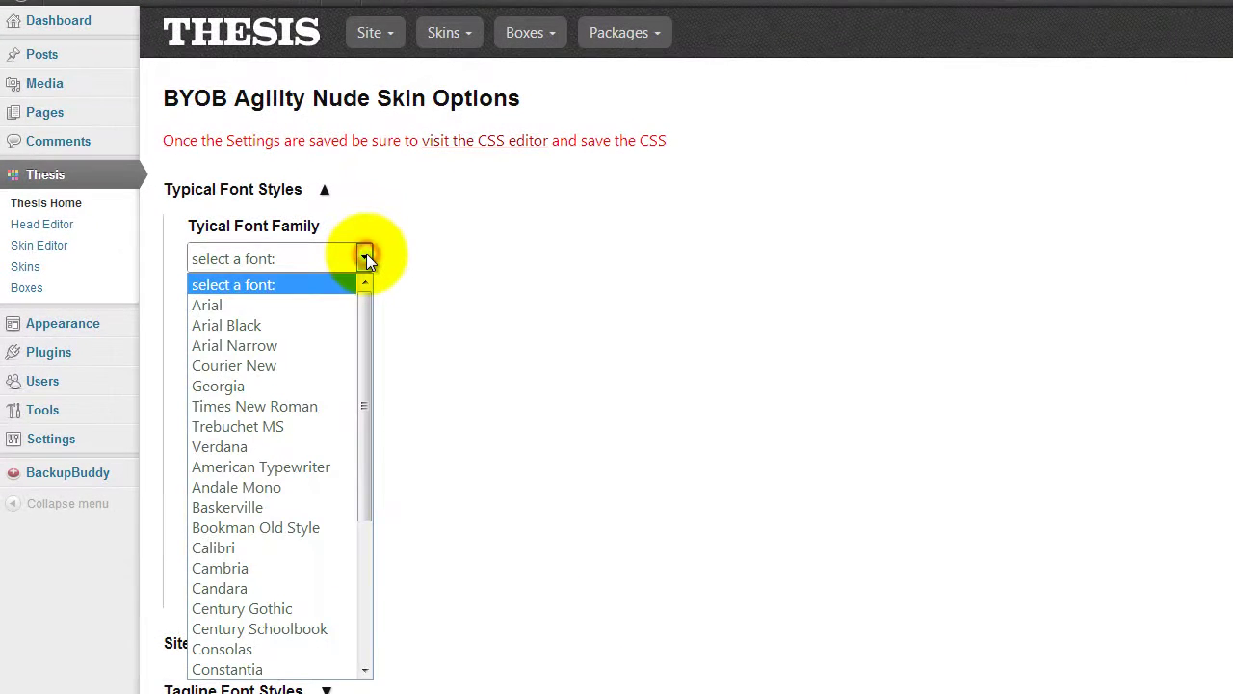
click(306, 385)
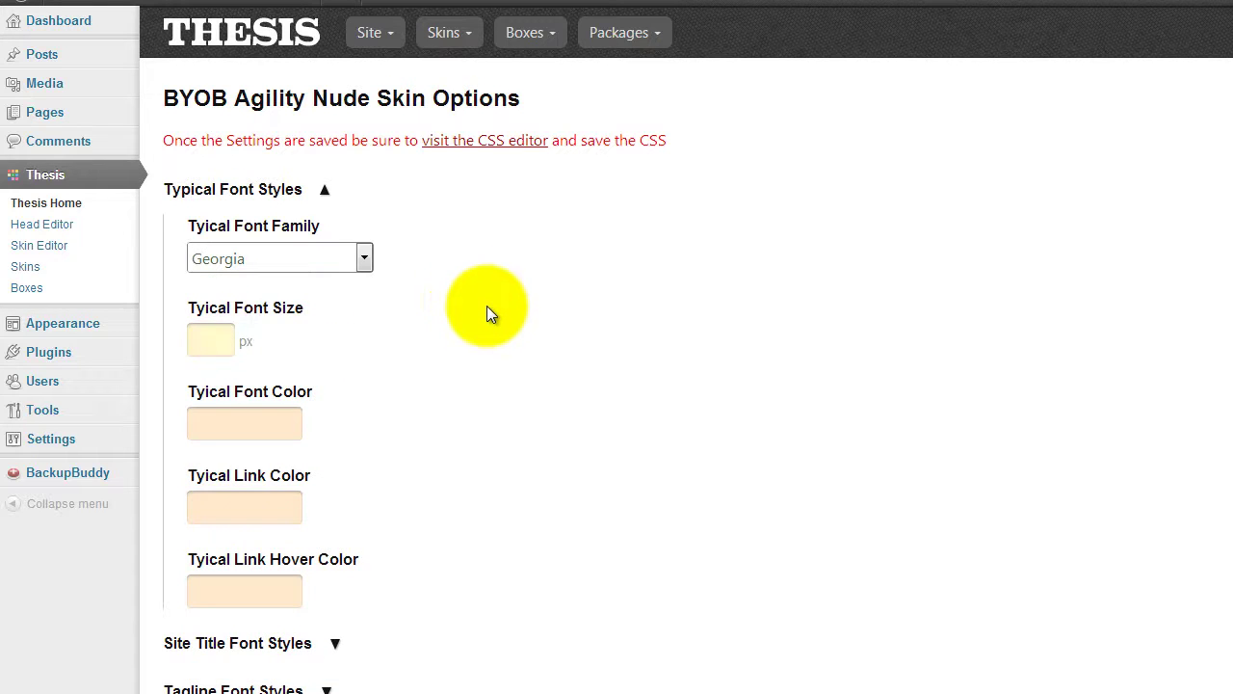
click(232, 343)
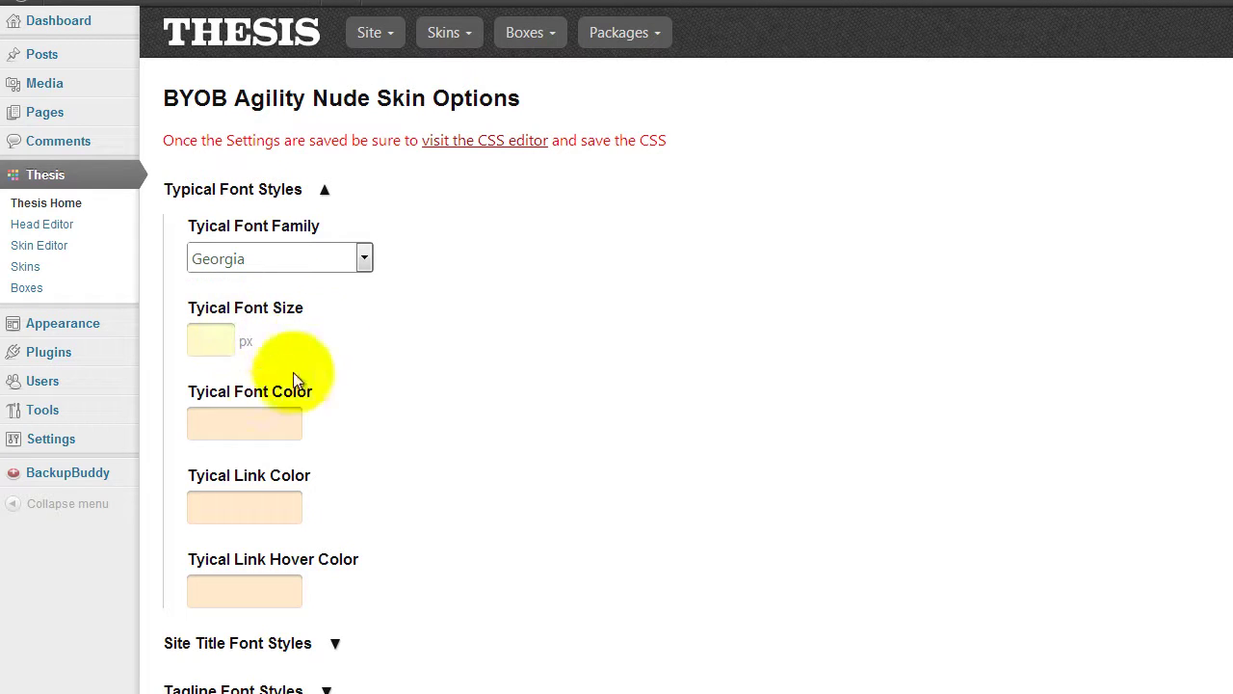
click(243, 425)
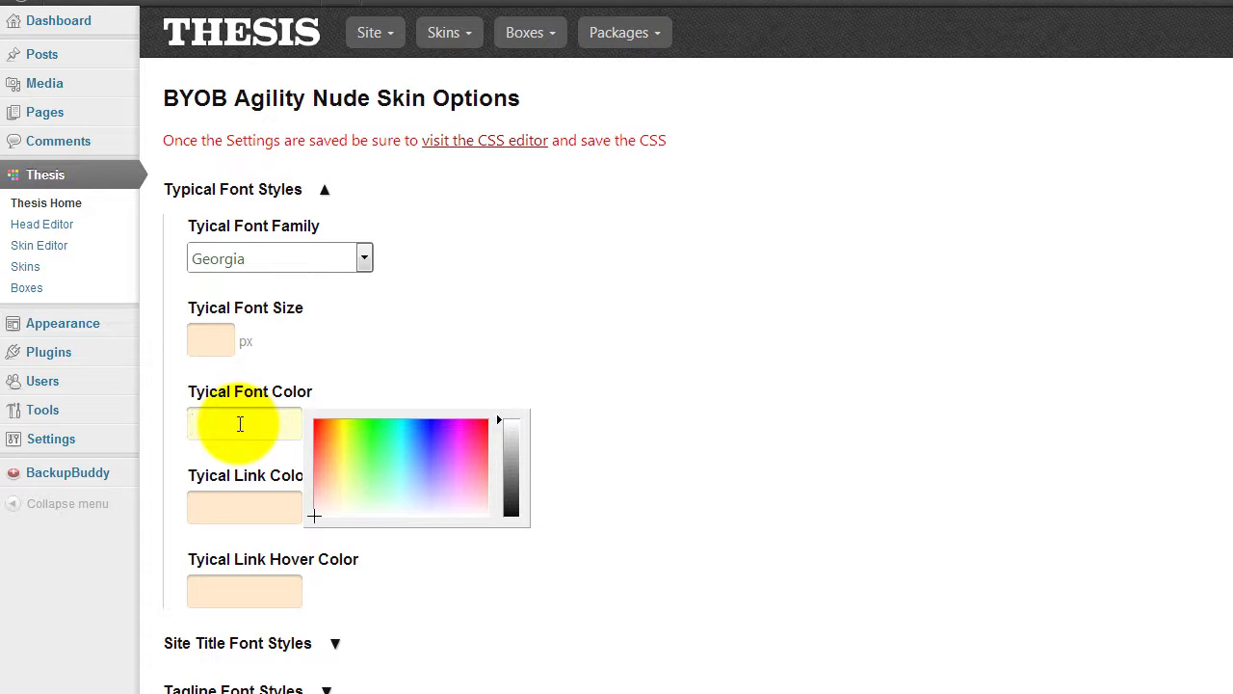
text(242424)
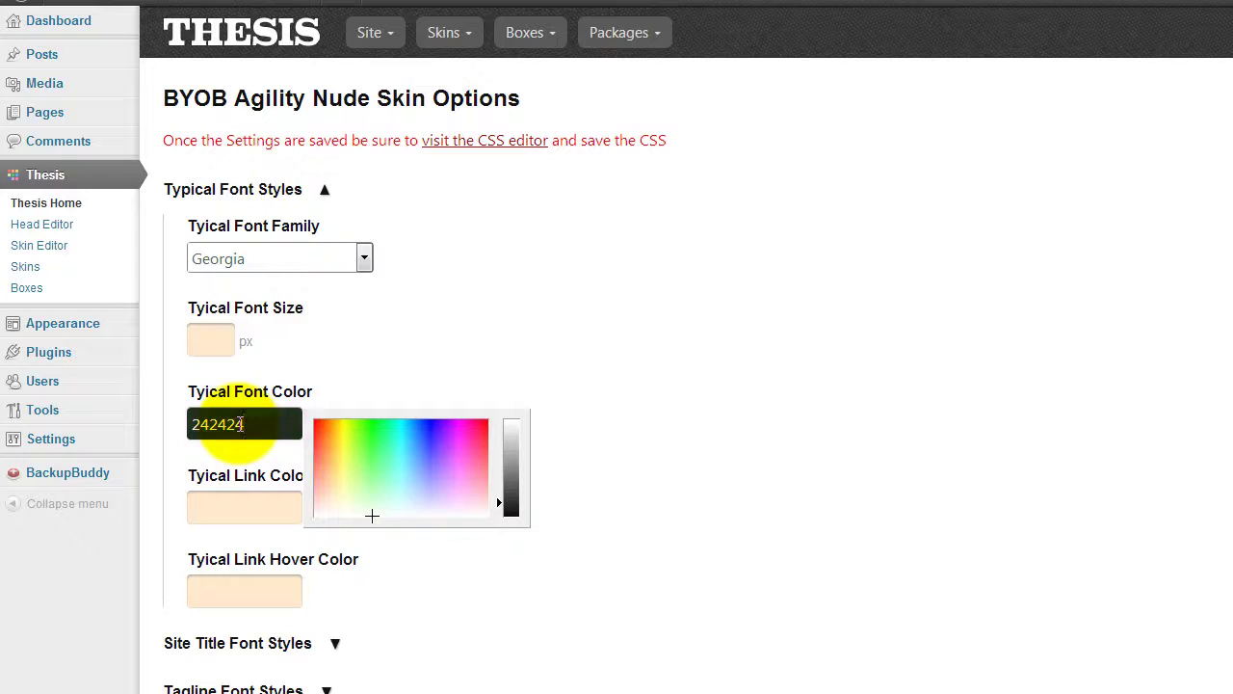
Step: In the Typical Font Styles, set the link color to 247d00 and the link hover color to 737373
click(245, 502)
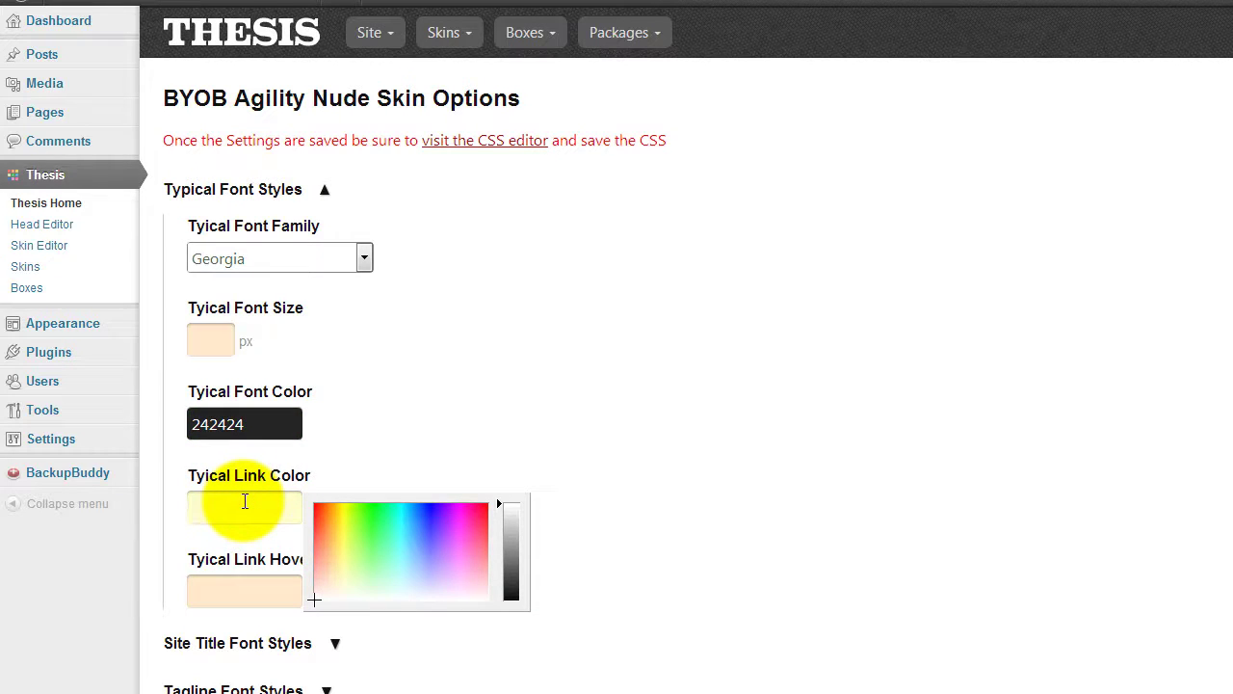
text(247)
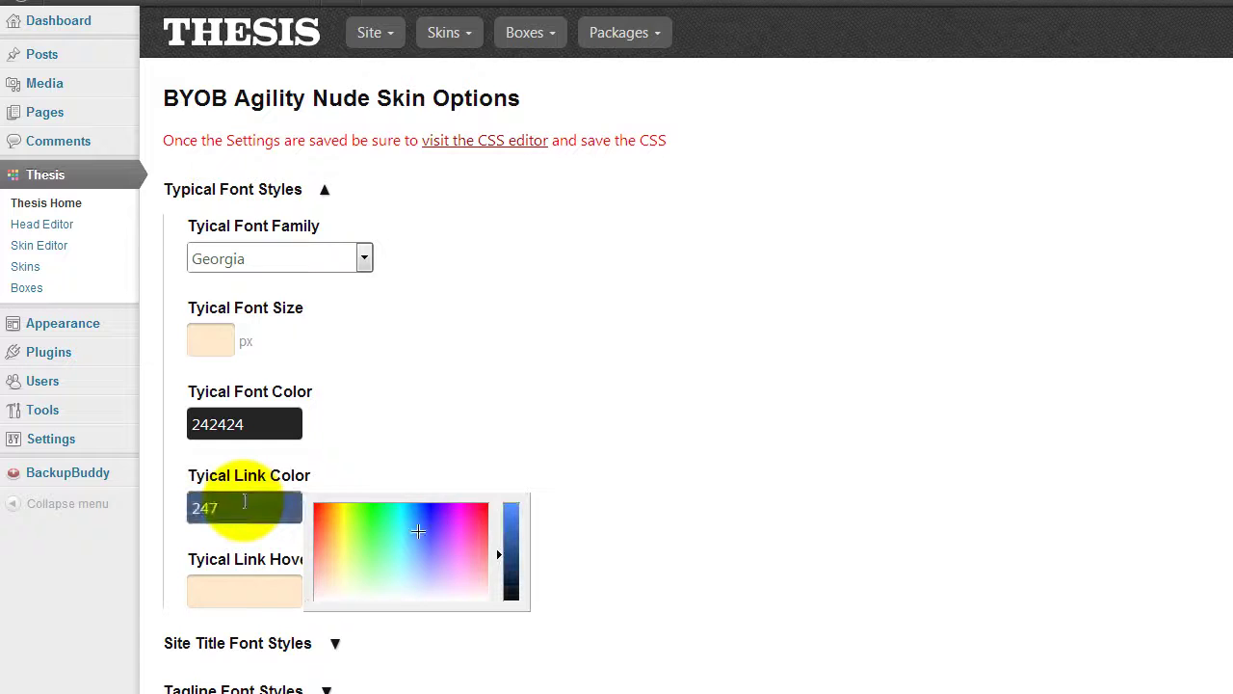
text(d00)
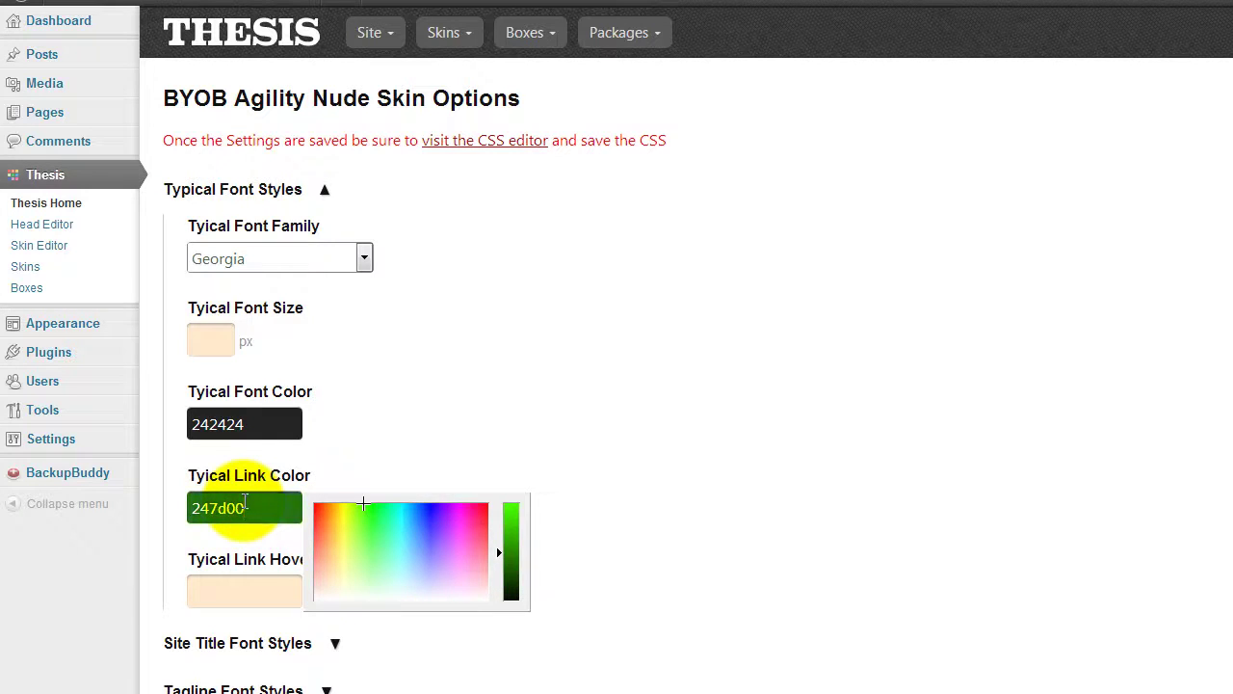
click(243, 586)
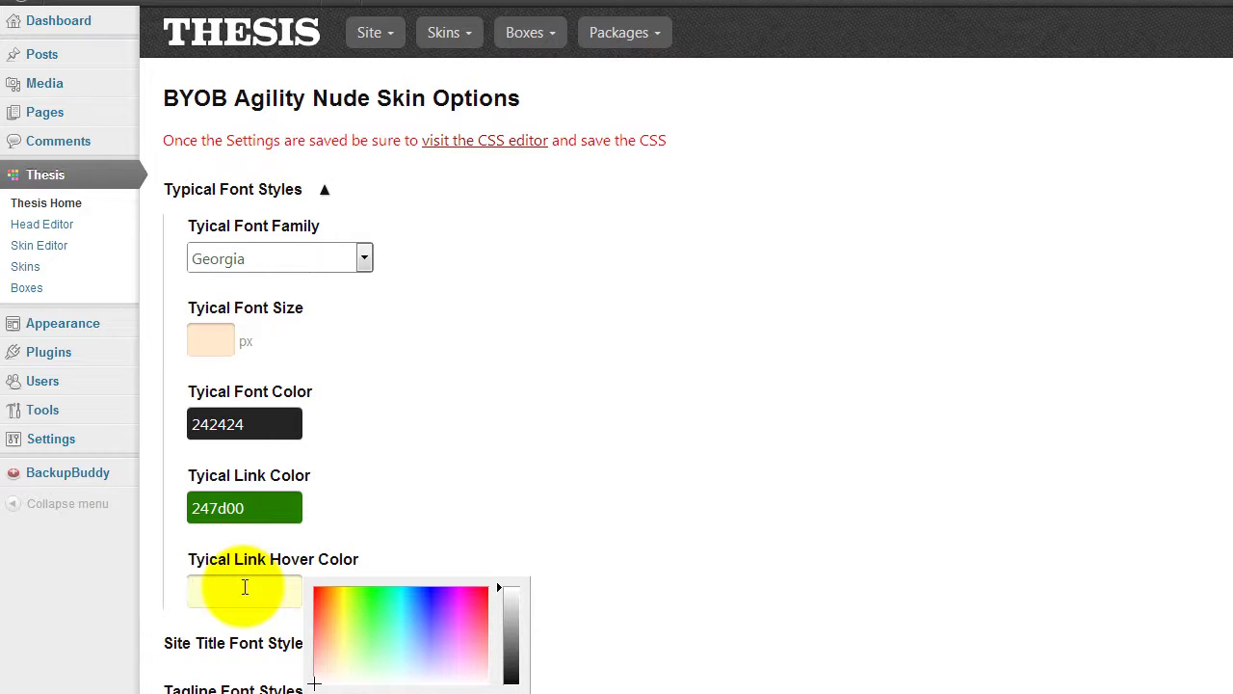
text(737373)
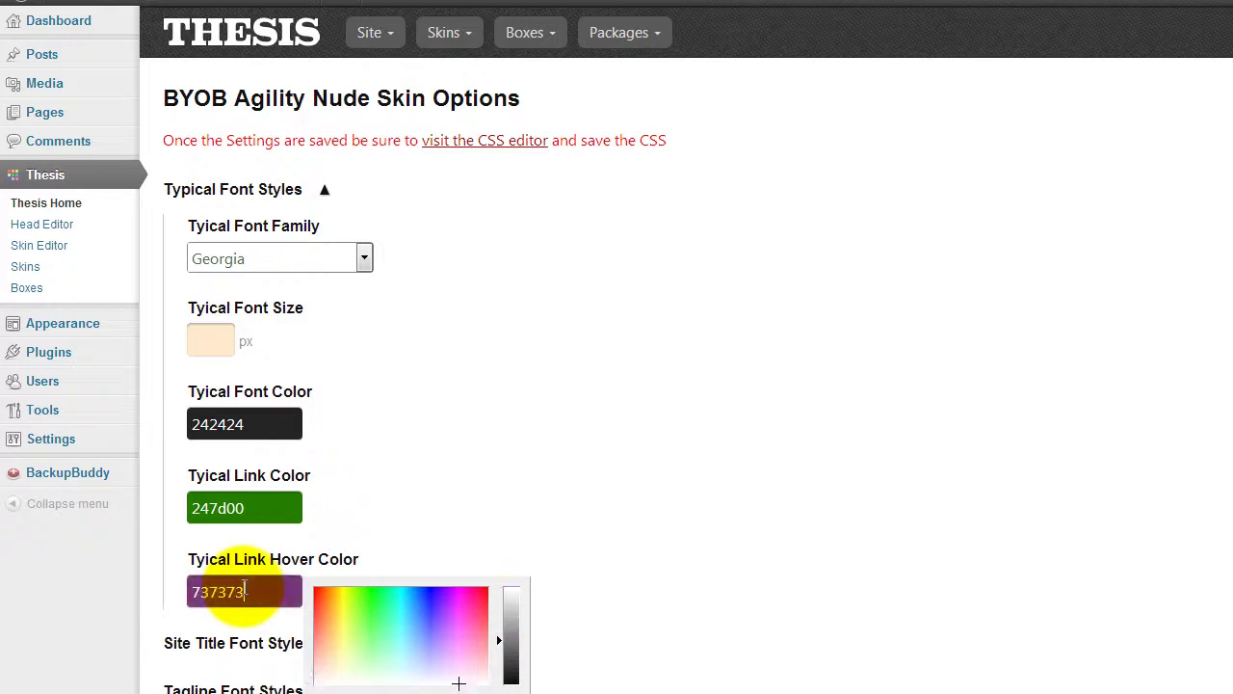
click(370, 432)
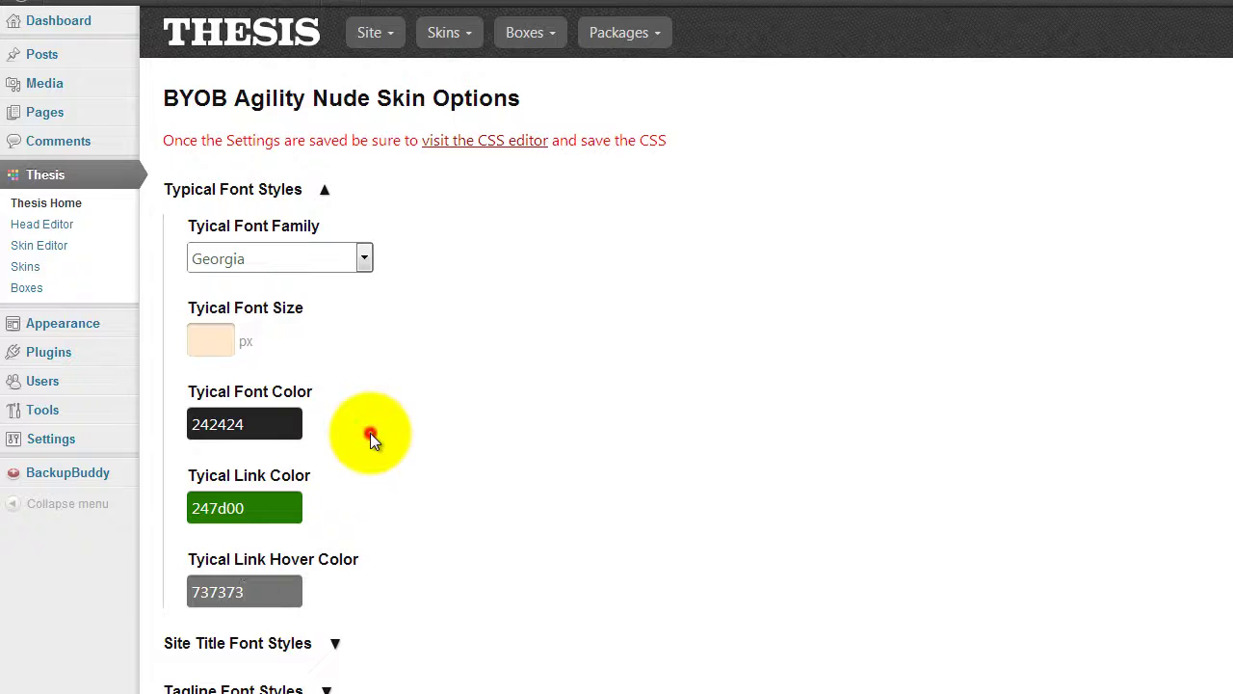
Step: Try several other shades from the color picker for the typical link hover color and set it back to 737373
click(263, 592)
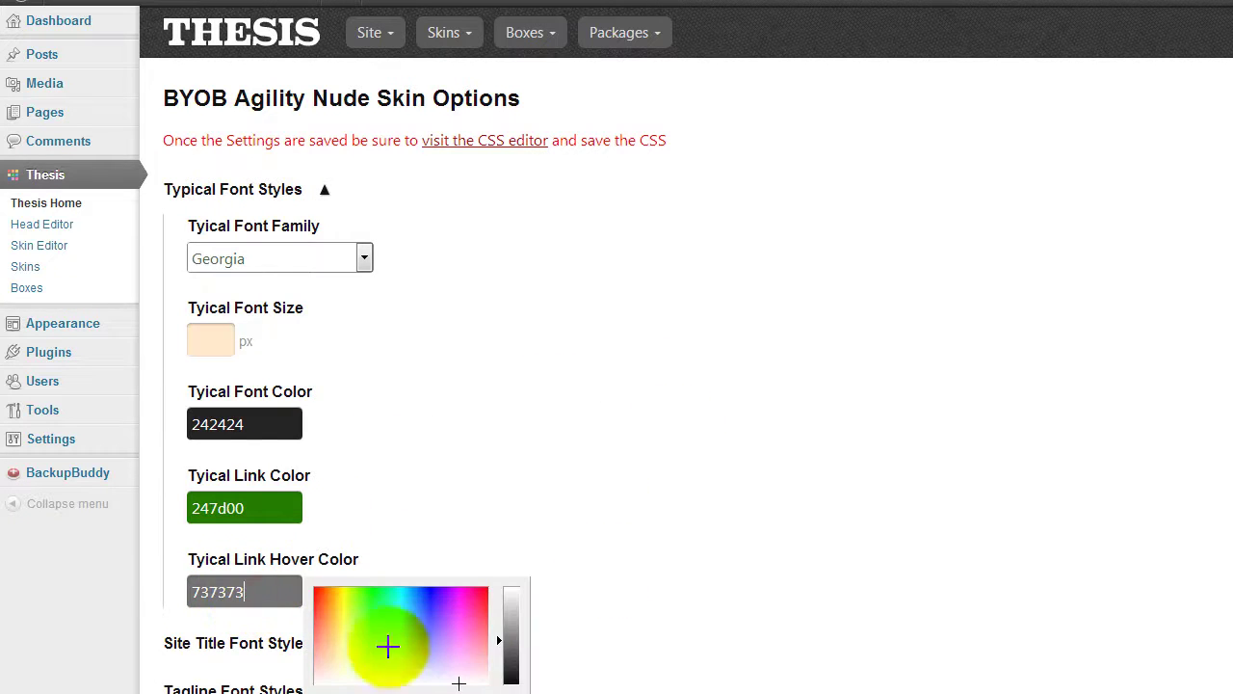
click(432, 598)
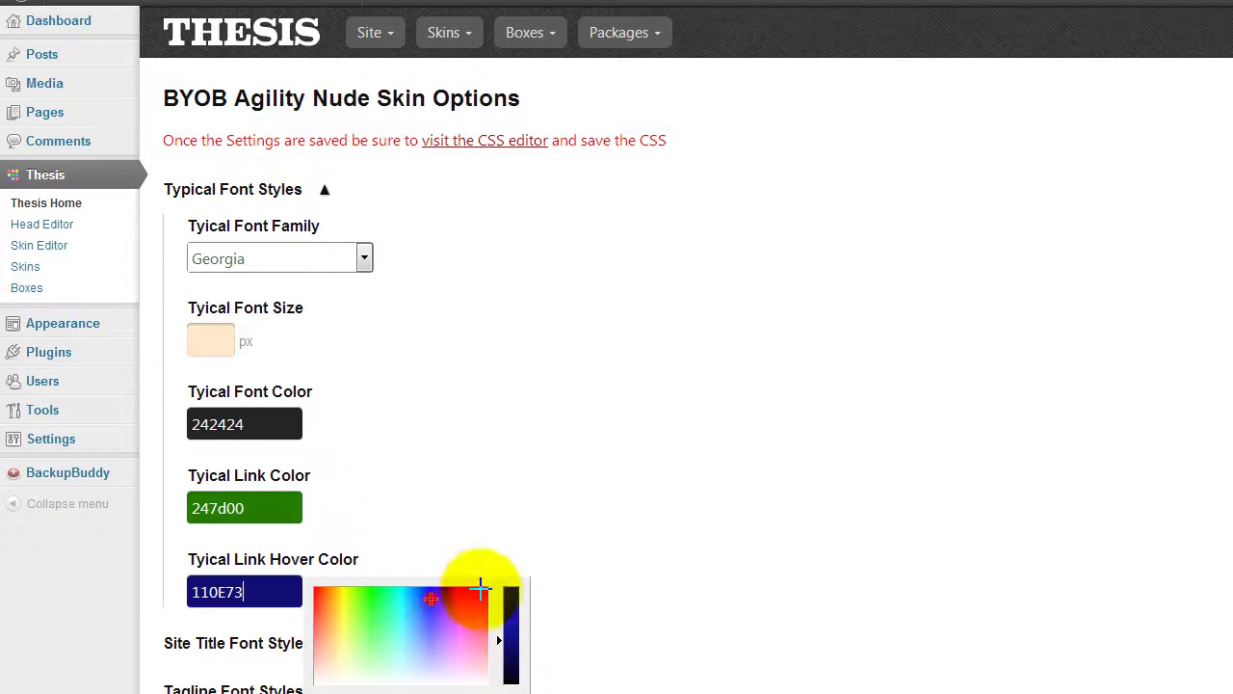
click(377, 613)
mouse_move(342, 674)
mouse_down()
mouse_move(353, 658)
mouse_move(446, 649)
mouse_up()
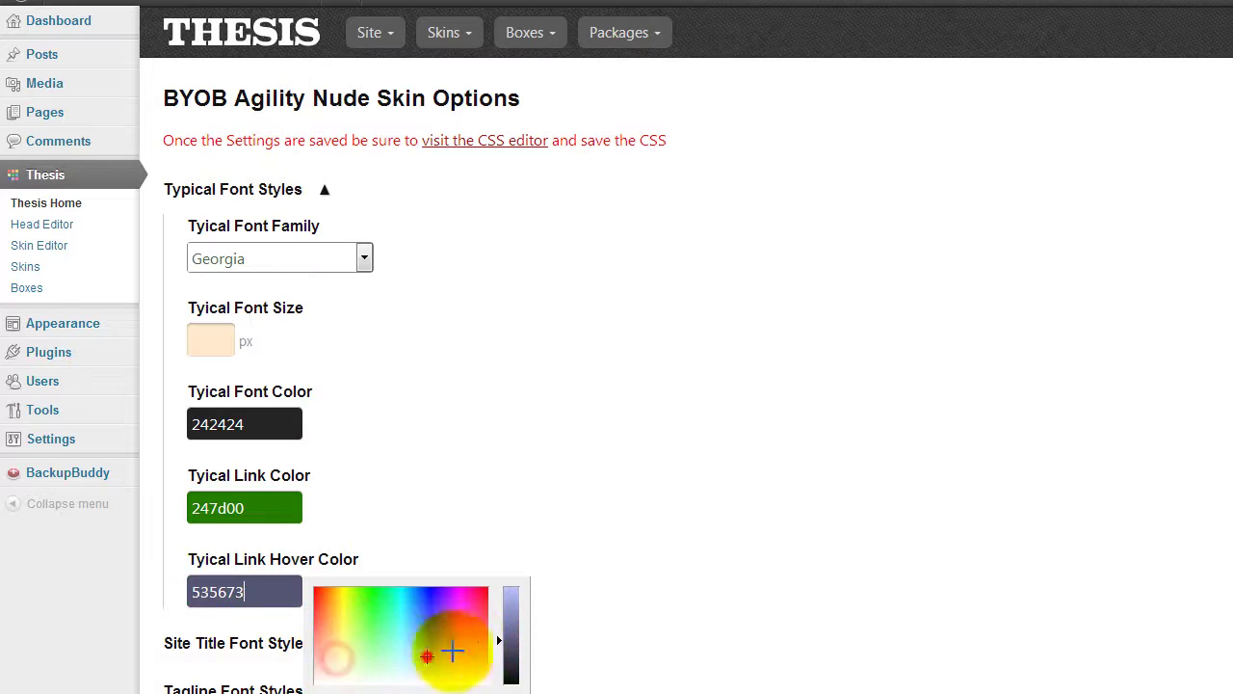
click(517, 631)
double_click(218, 591)
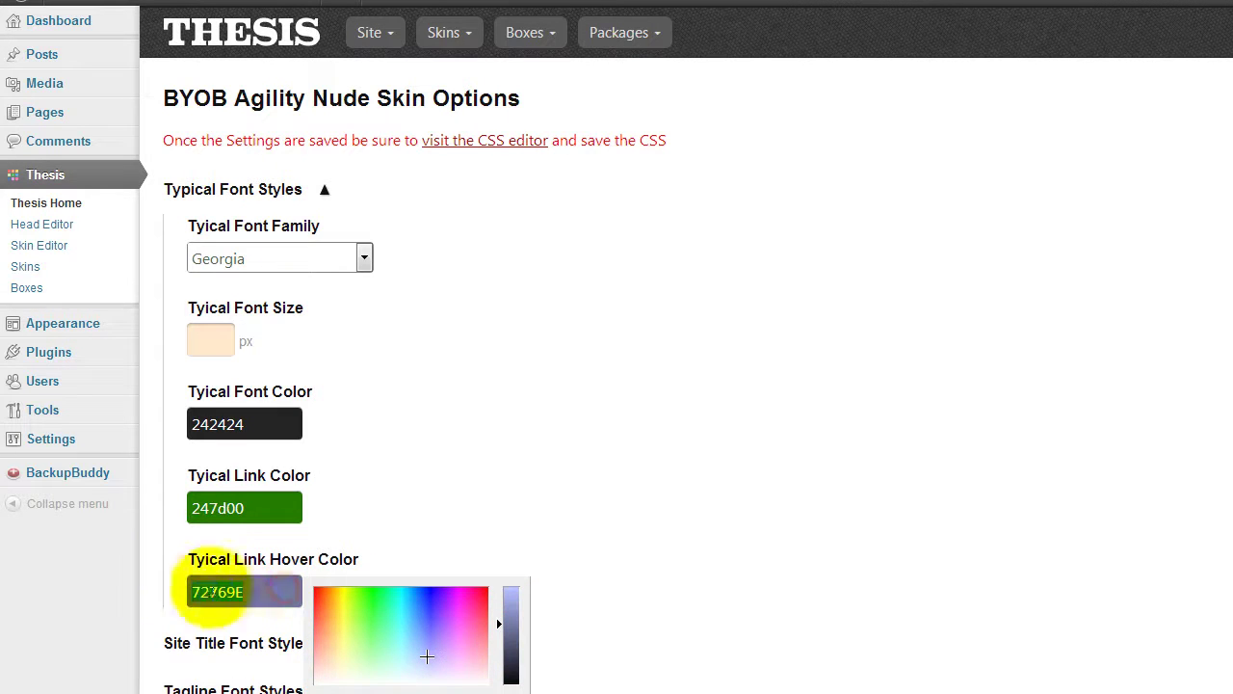
text(737)
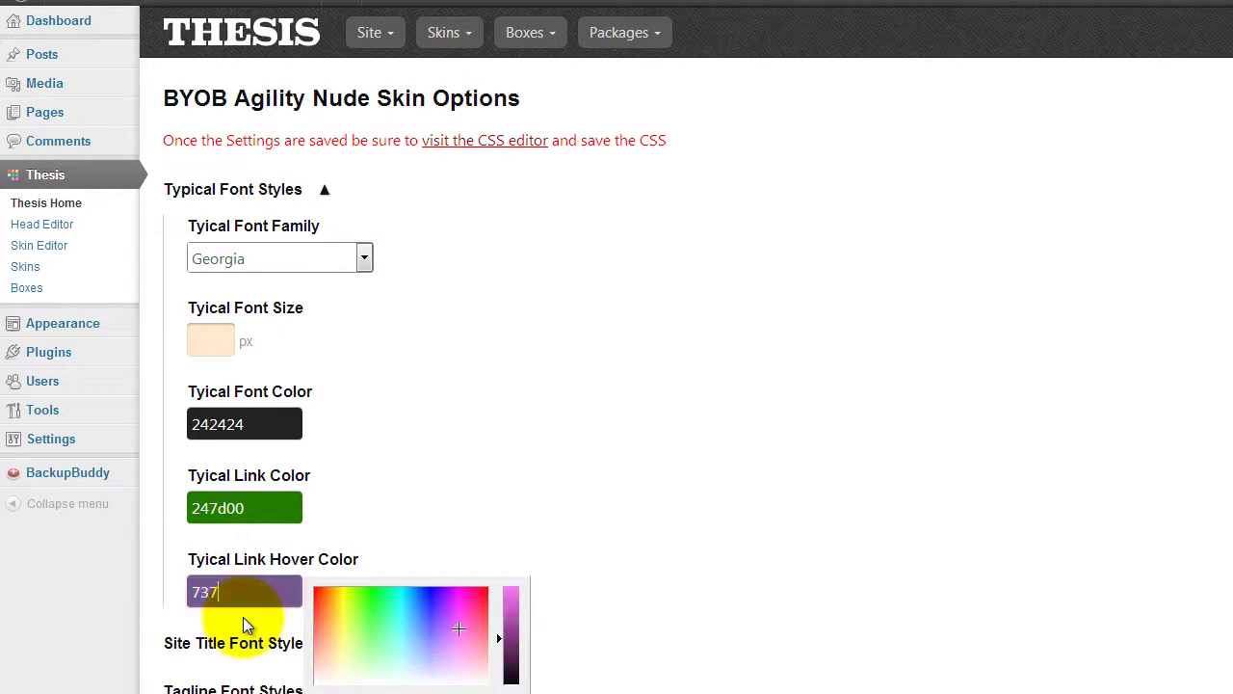
text(373)
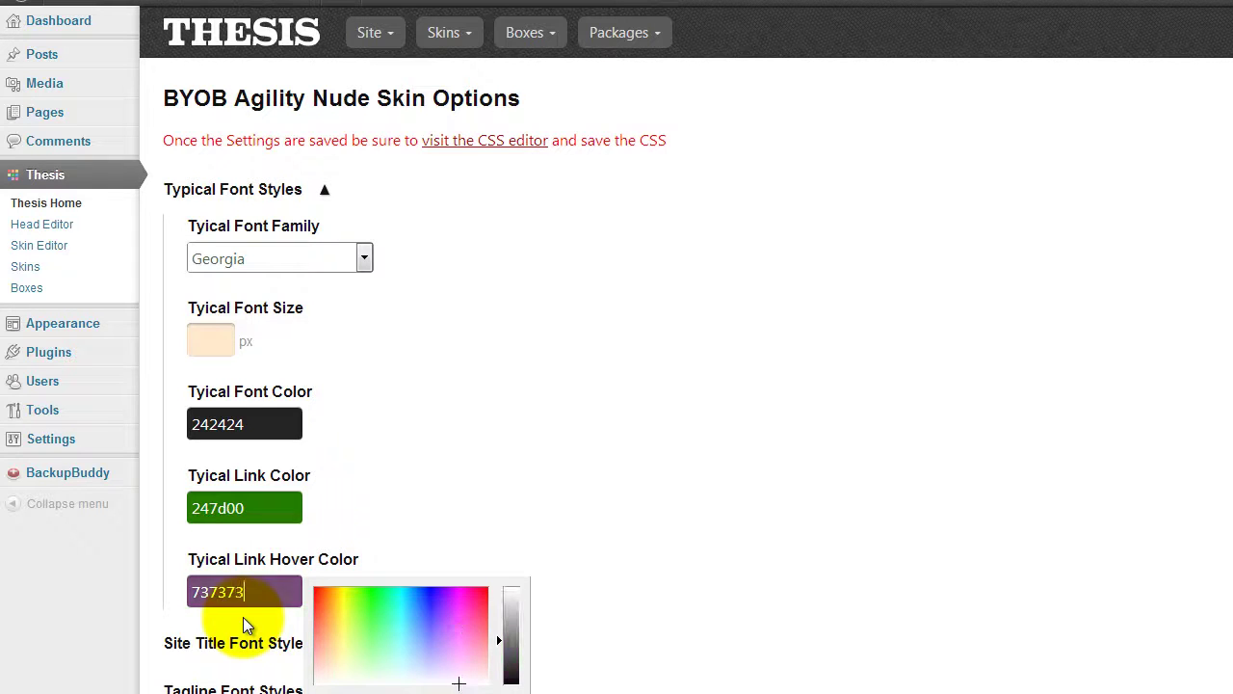
click(445, 454)
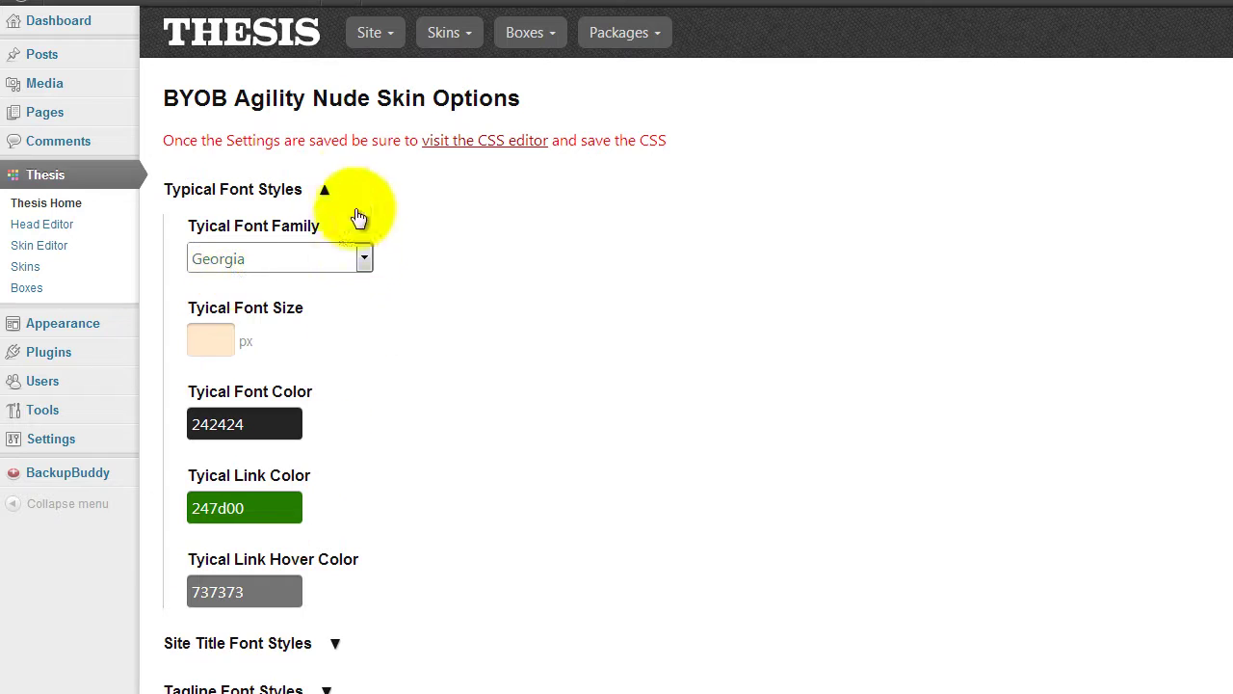
Step: Open the Site Title Font Styles and check the cheat sheet's skin options pages and the demonstration site's front page
click(324, 189)
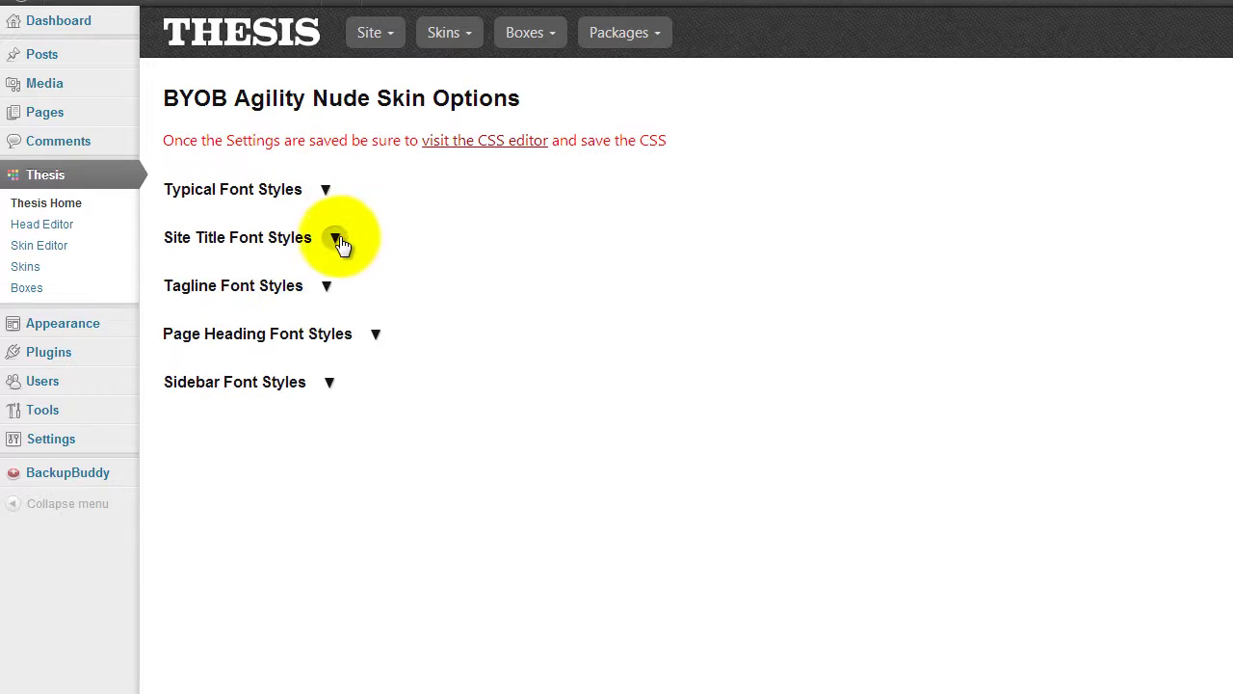
click(335, 238)
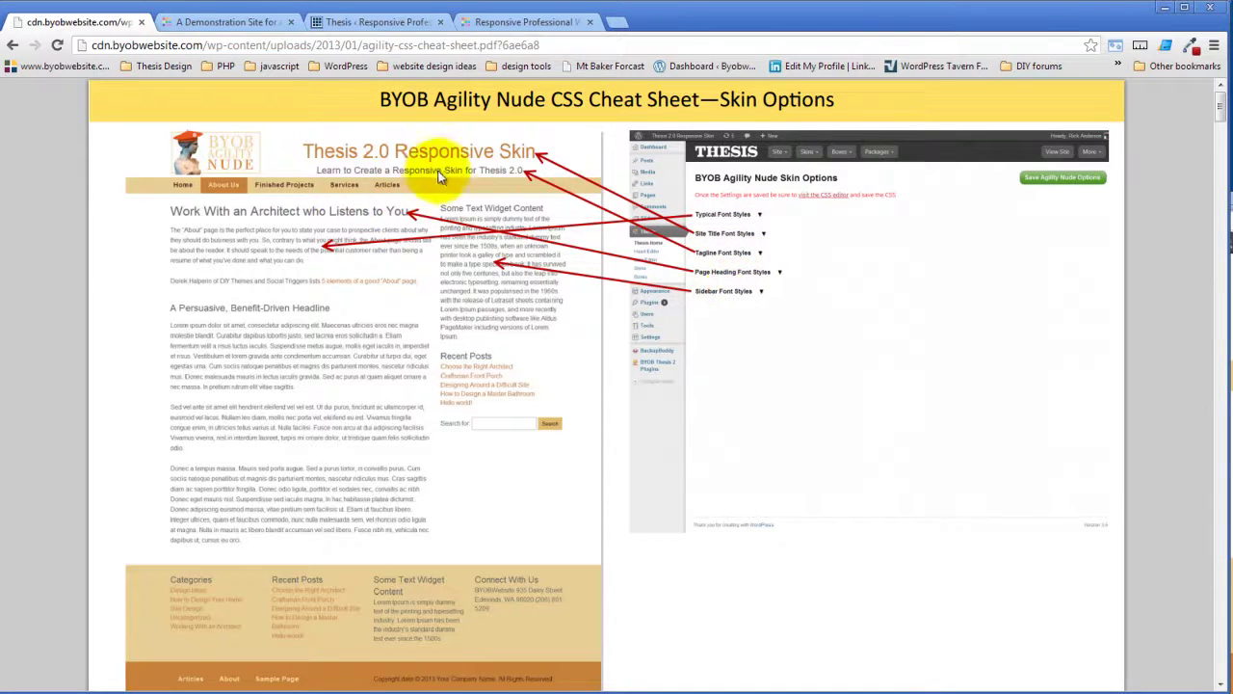
scroll(485, 200, down, 5)
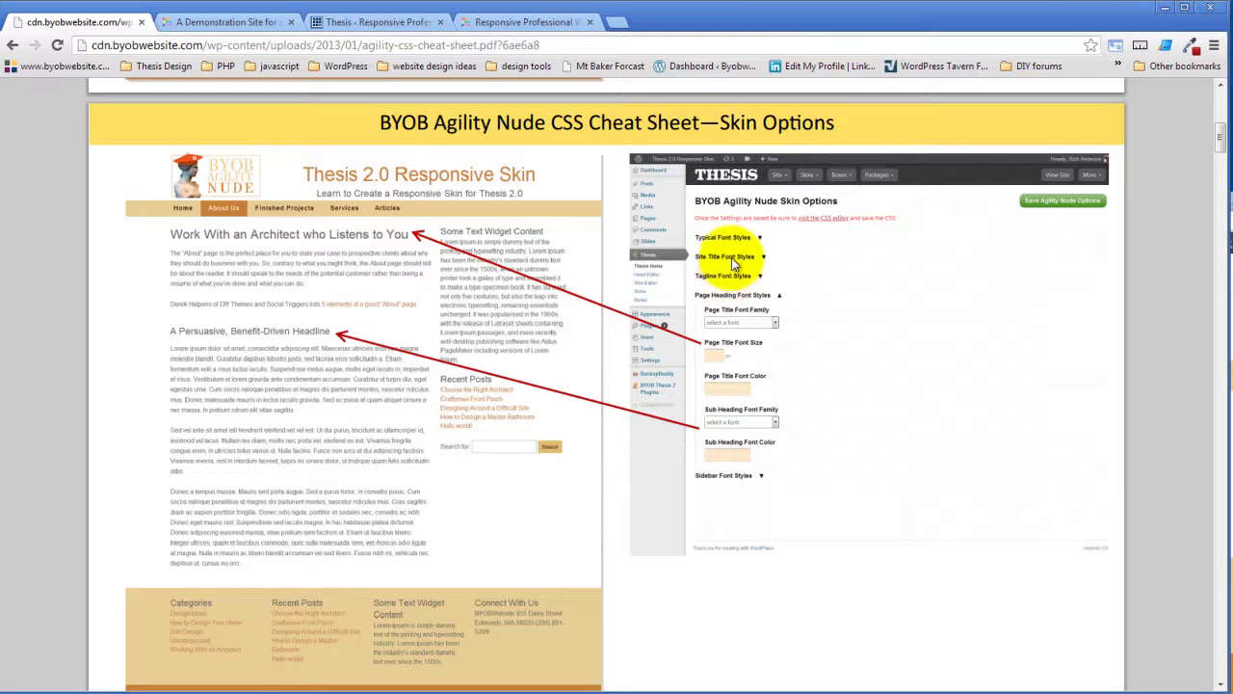
click(232, 21)
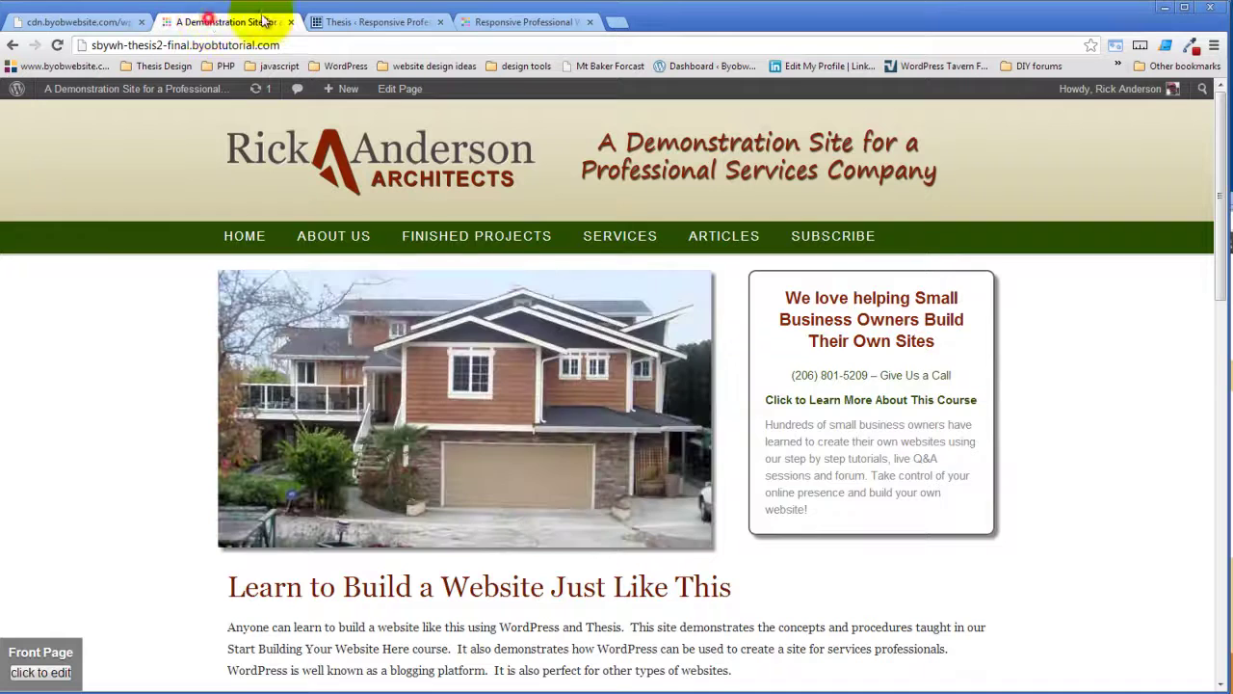
scroll(309, 551, down, 8)
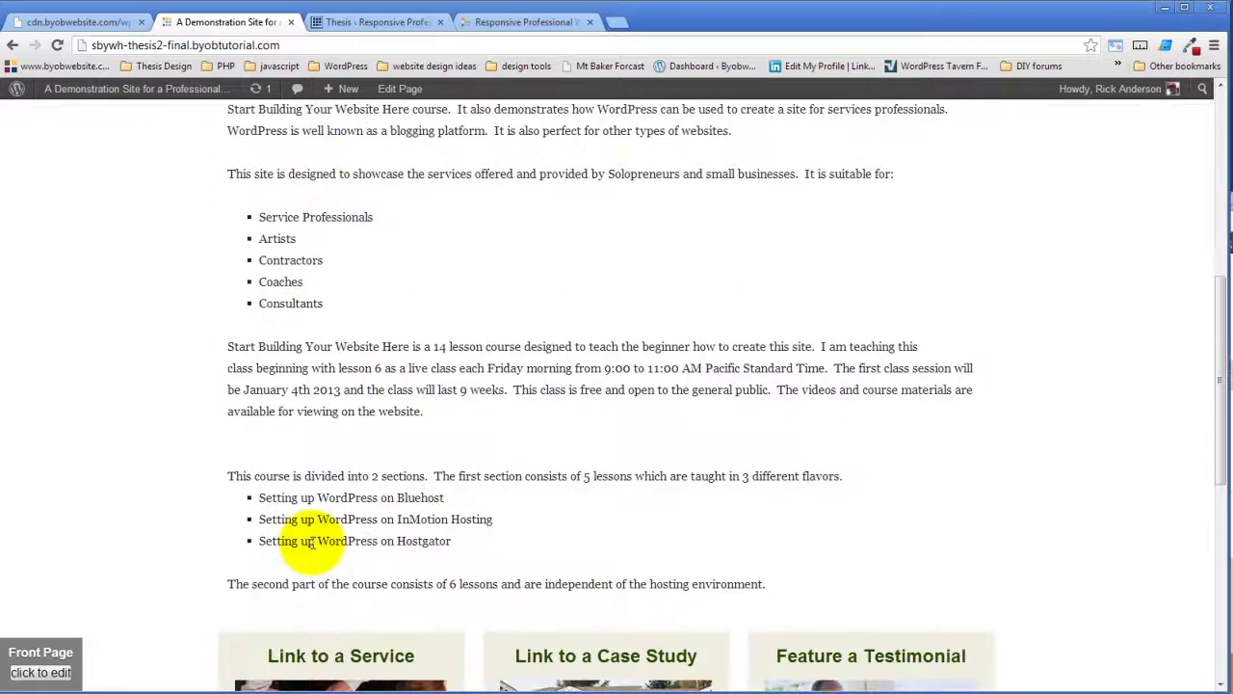
scroll(317, 545, up, 8)
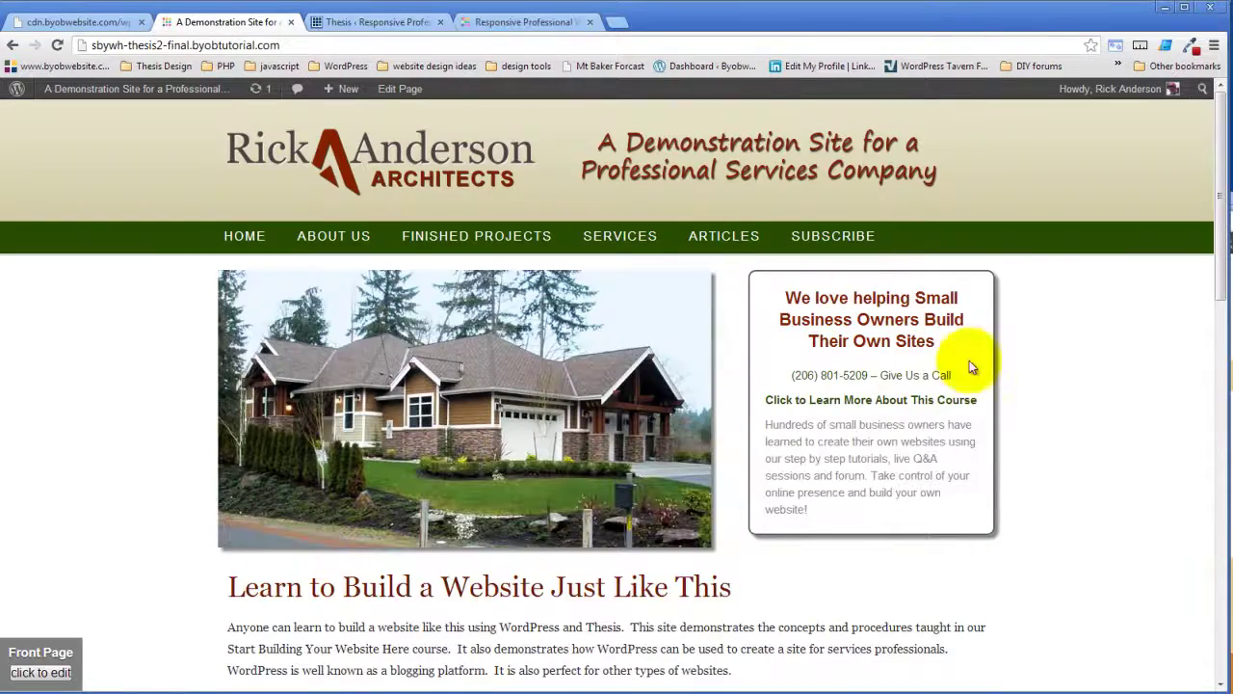
click(383, 21)
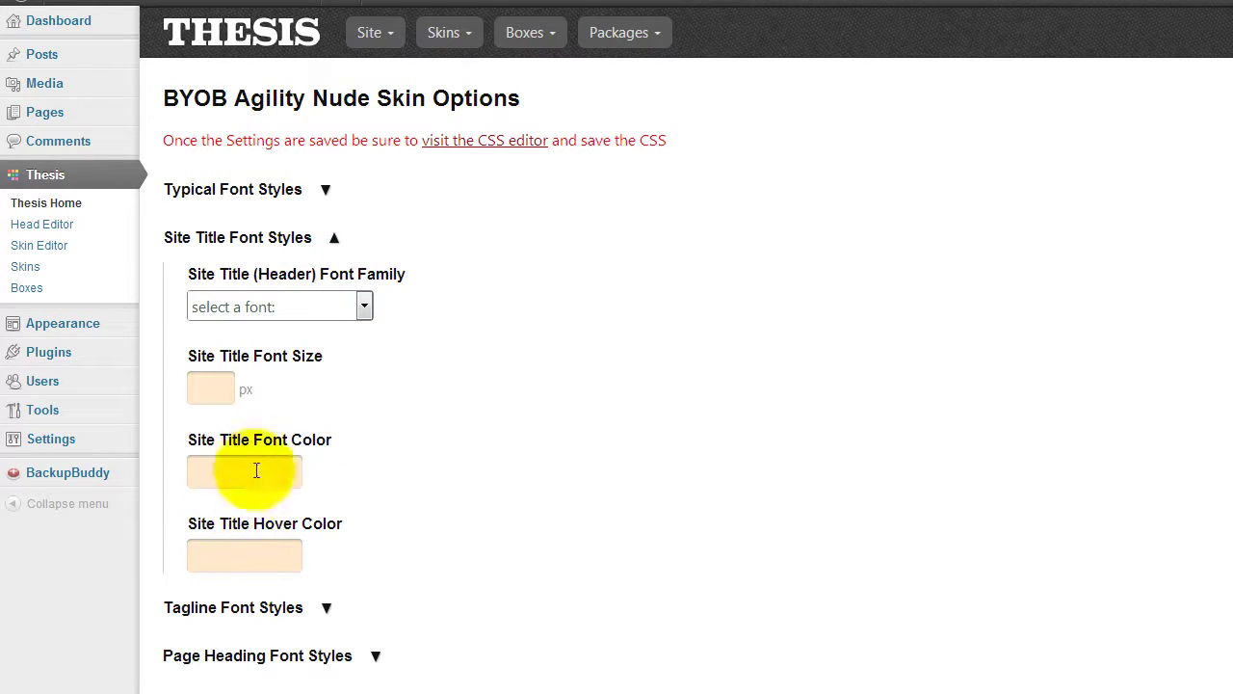
Step: Close the Site Title Font Styles and look over the Tagline Font Styles options
click(337, 237)
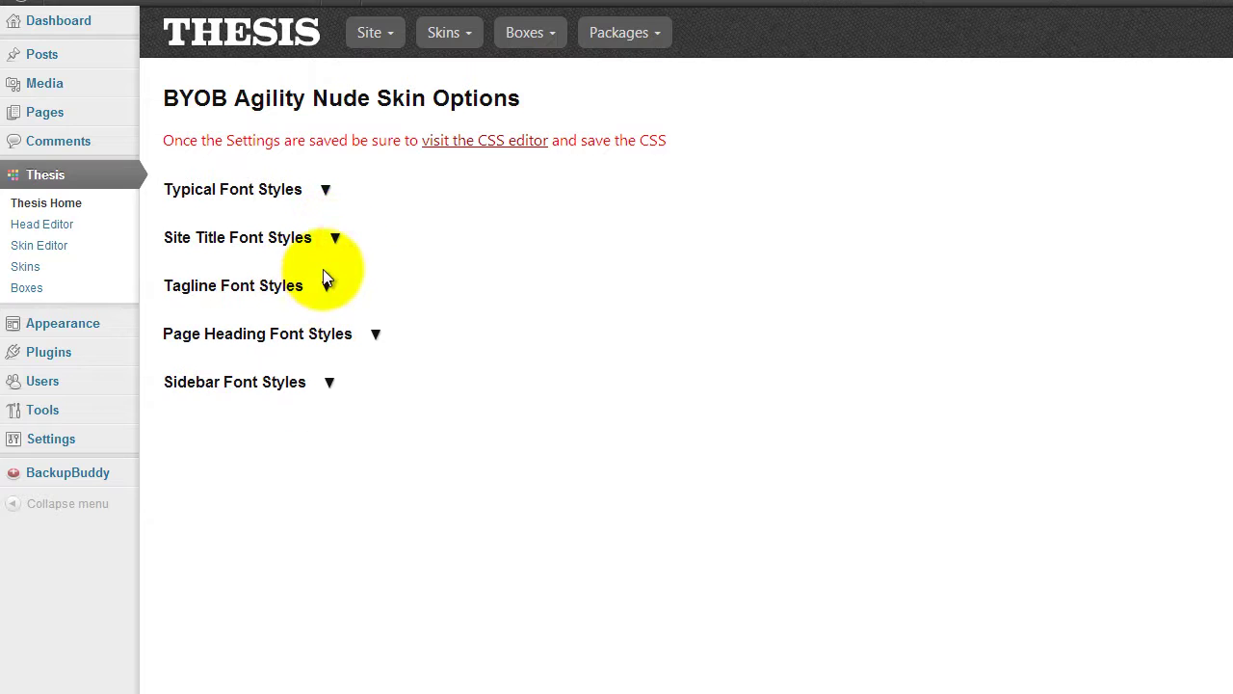
click(326, 286)
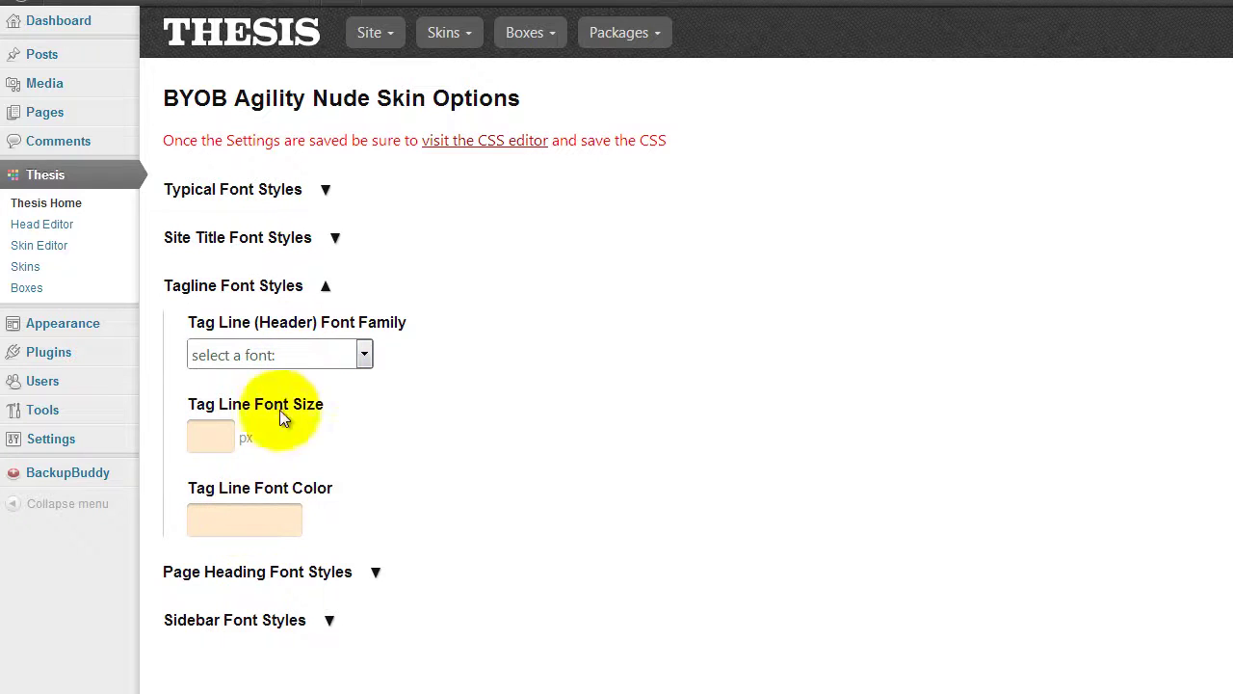
click(326, 286)
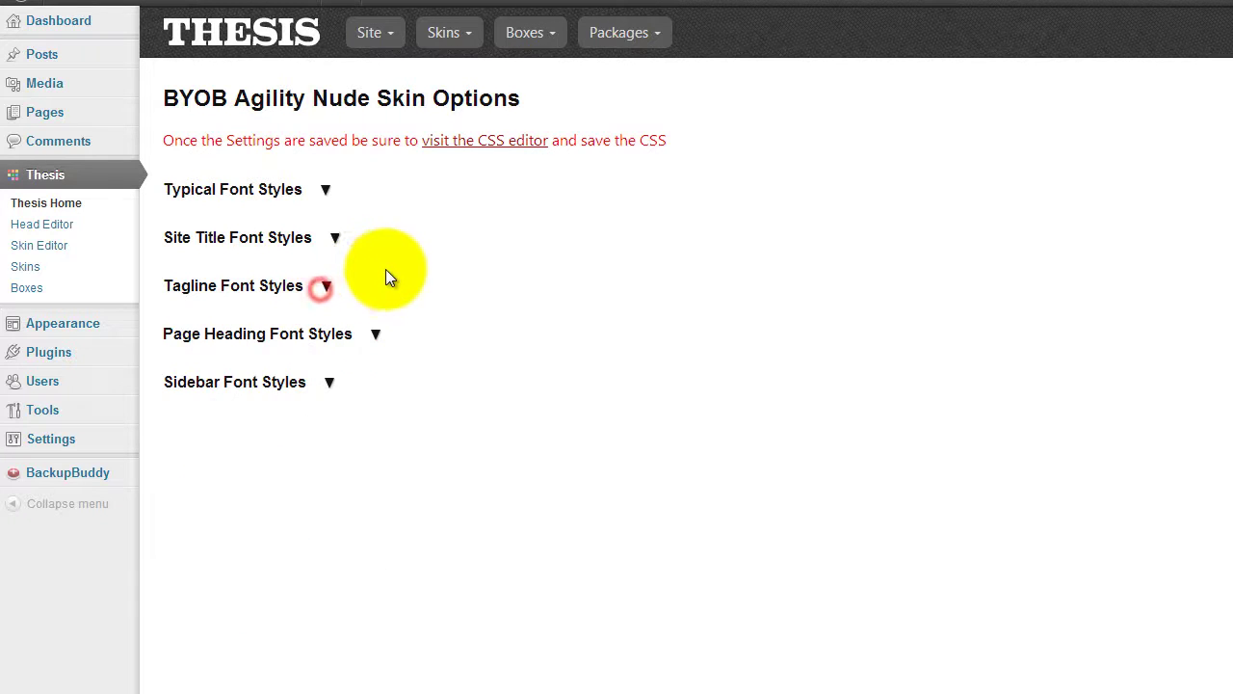
Step: In the Page Heading Font Styles, set the page title font color to 701a01
click(374, 333)
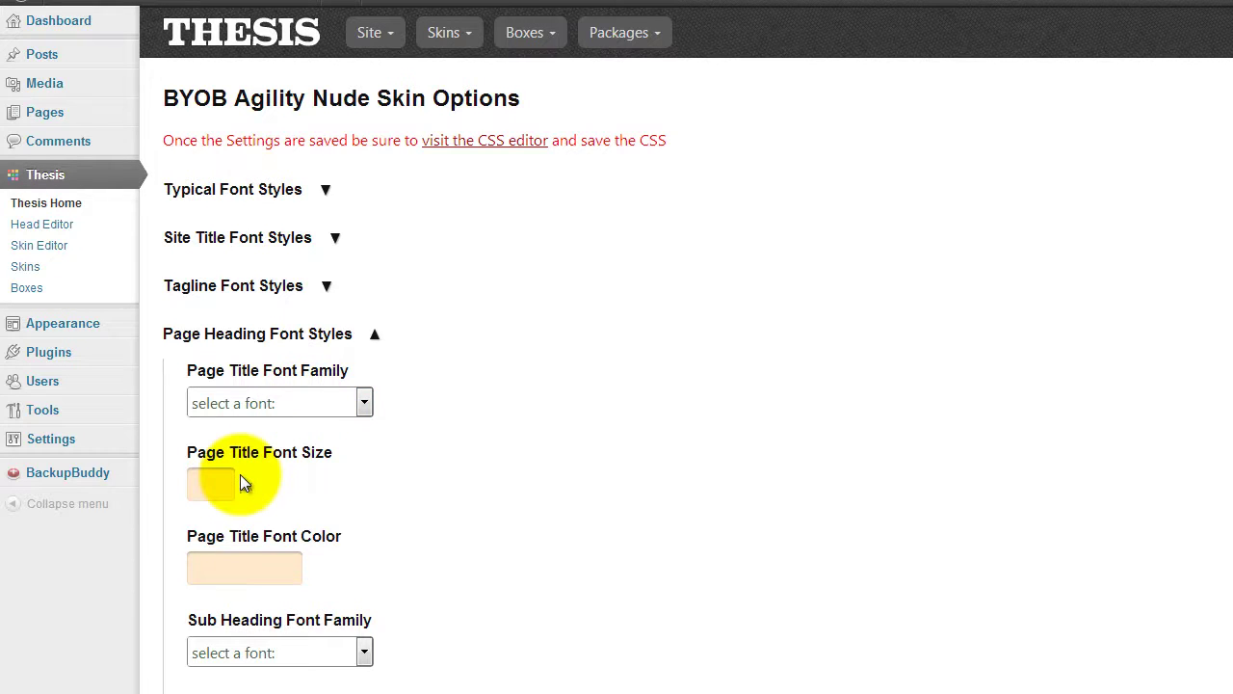
click(243, 557)
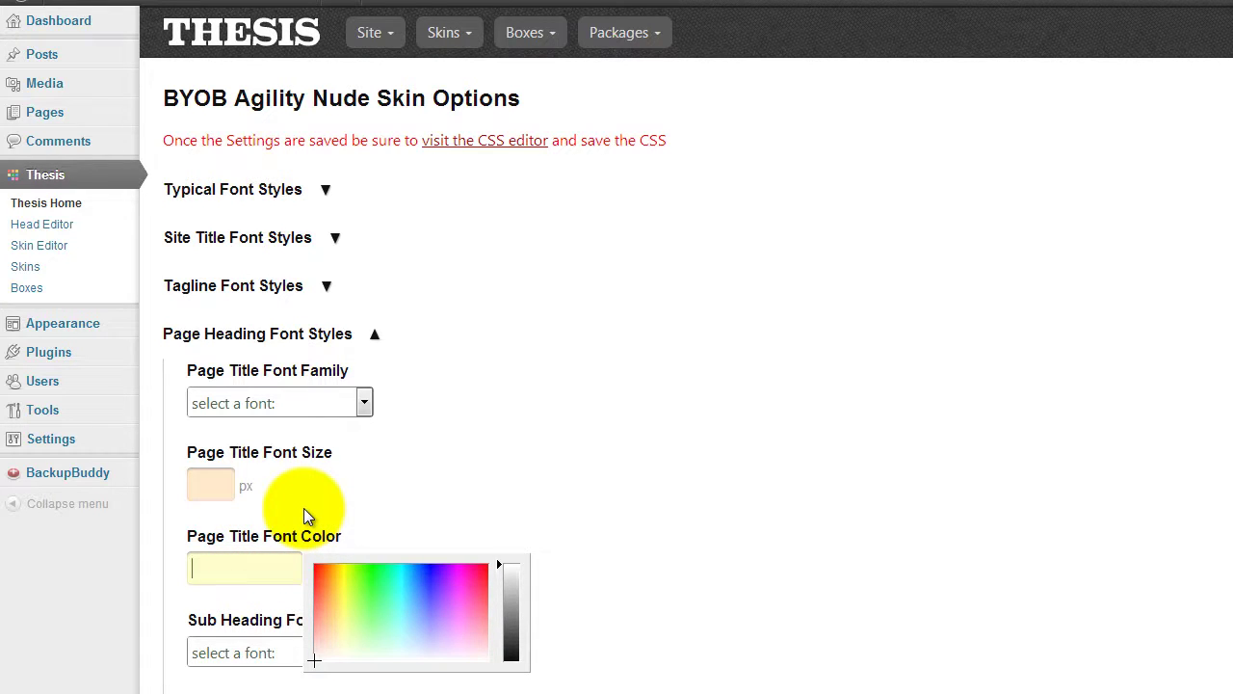
text(701a01)
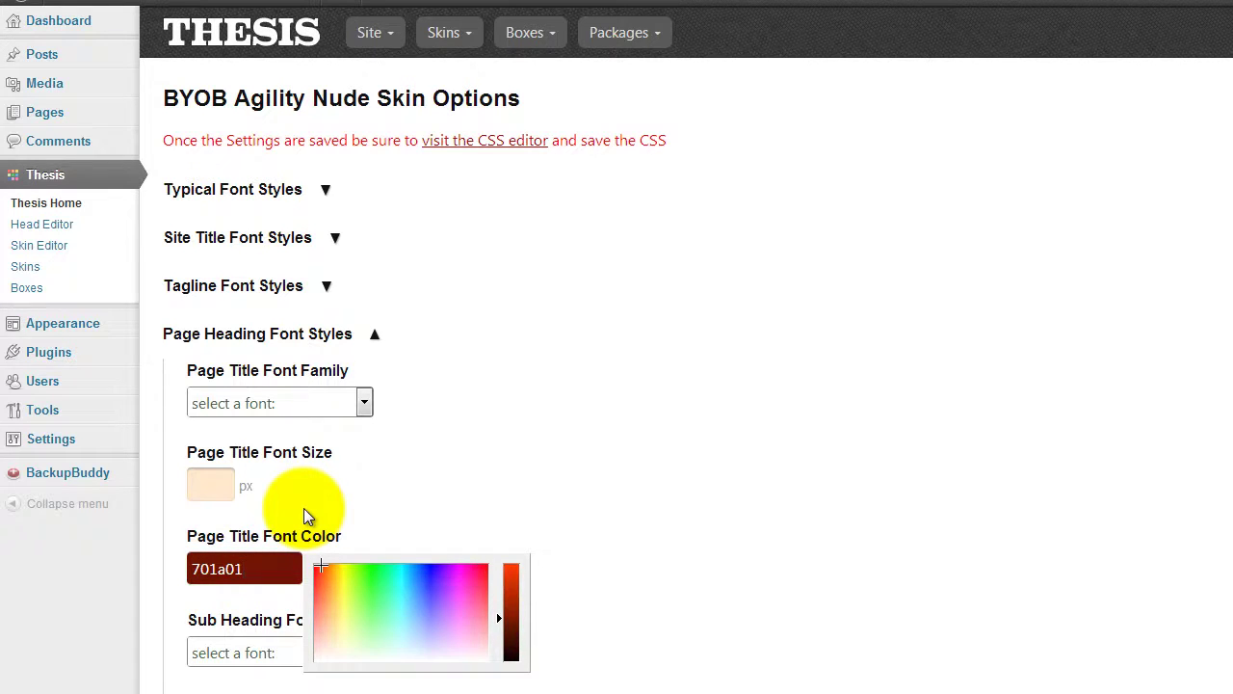
Step: Copy the page title font color 701a01 into the sub heading font color
click(269, 565)
drag(270, 564, 151, 564)
key(ctrl+c)
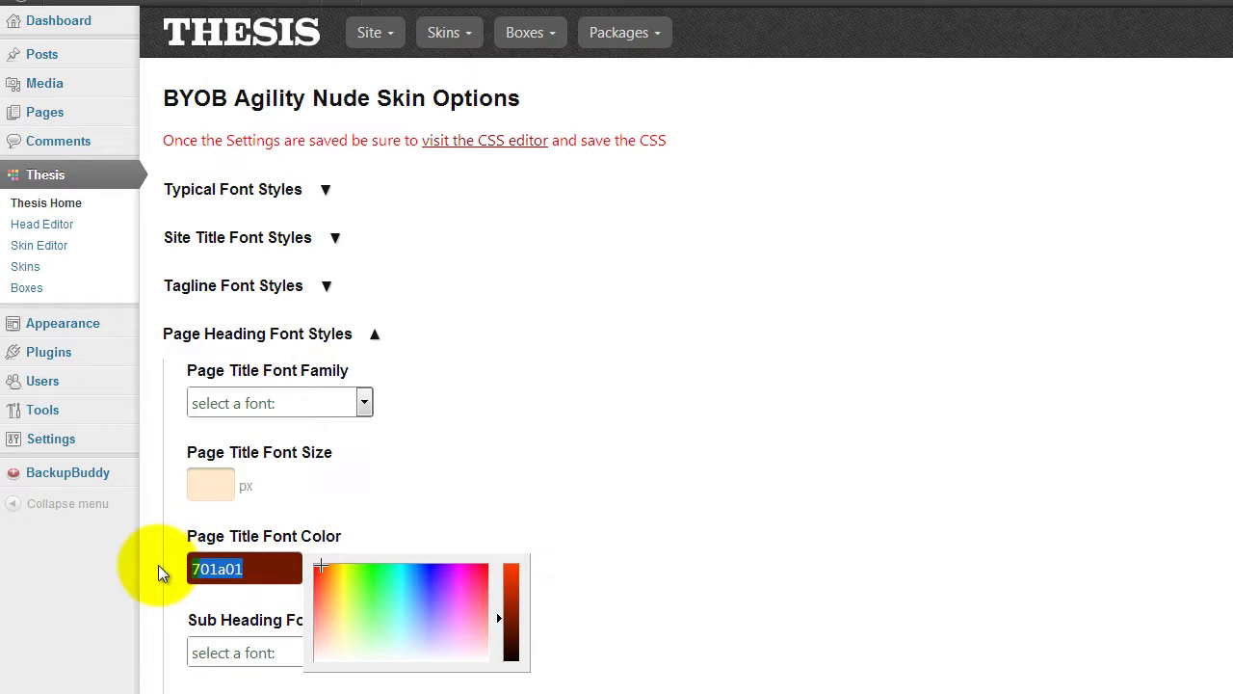
click(224, 692)
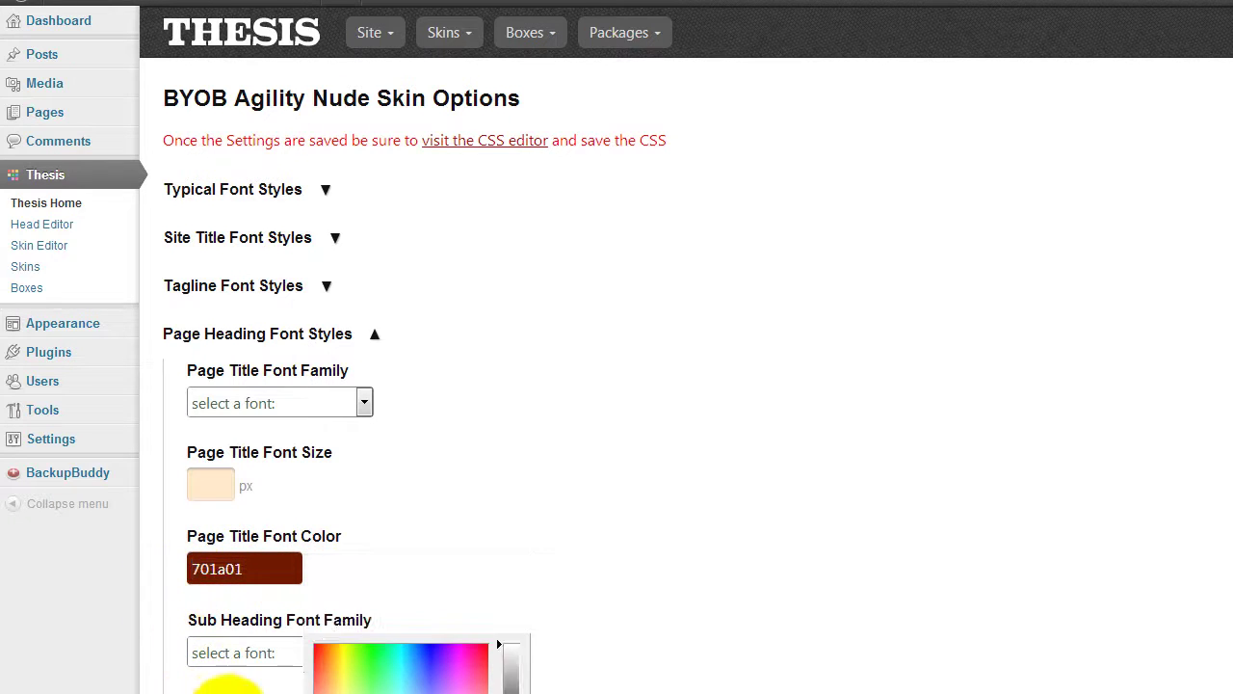
scroll(539, 386, down, 2)
key(ctrl+v)
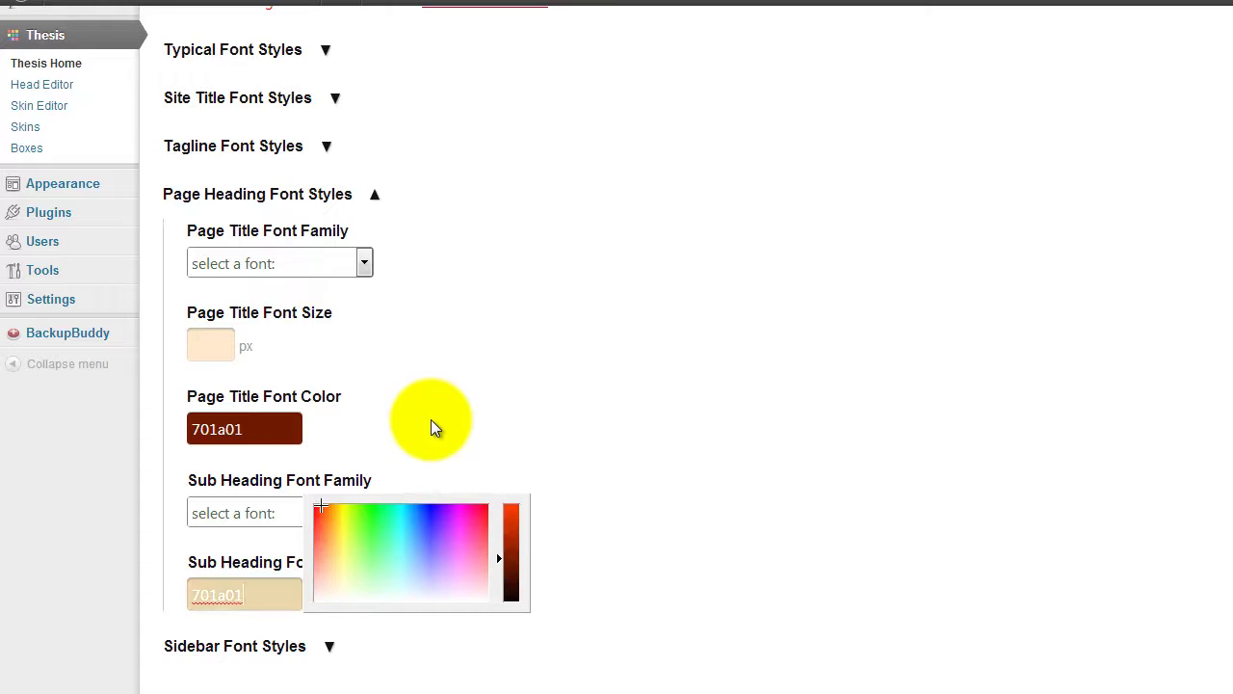
Step: Check the headings on the t2lesson8 front page, the cheat sheet and the demonstration site, and return to the skin options
click(545, 22)
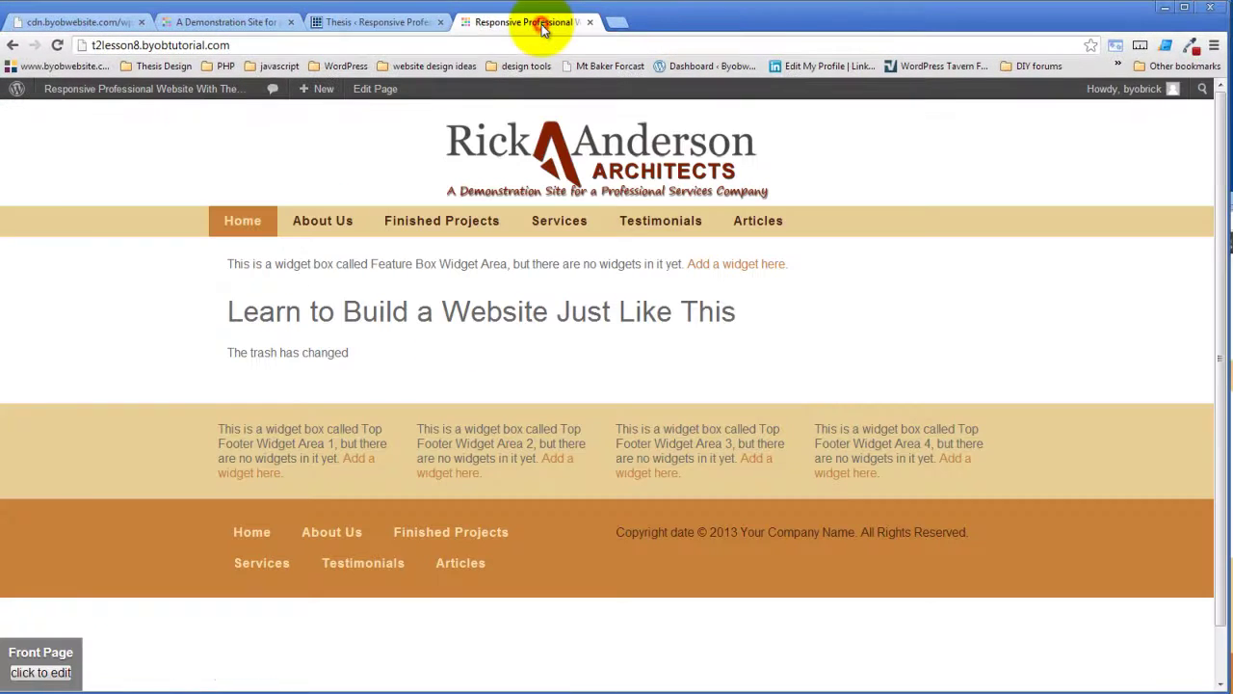
click(97, 23)
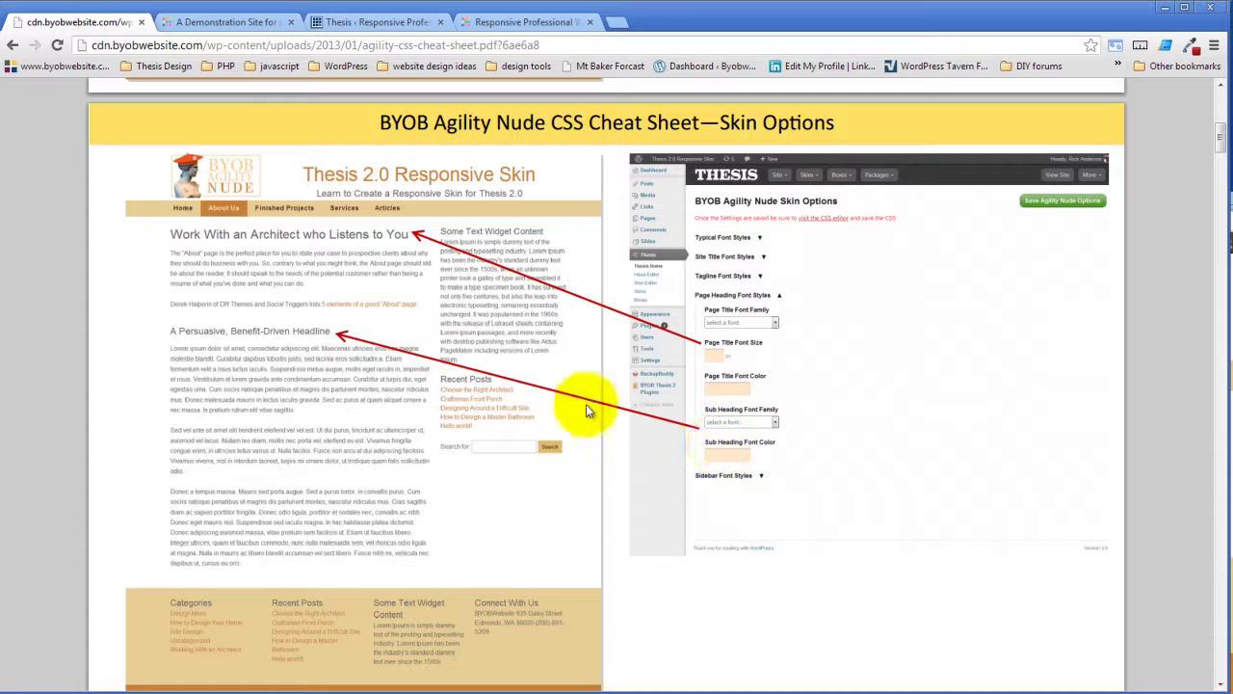
click(241, 22)
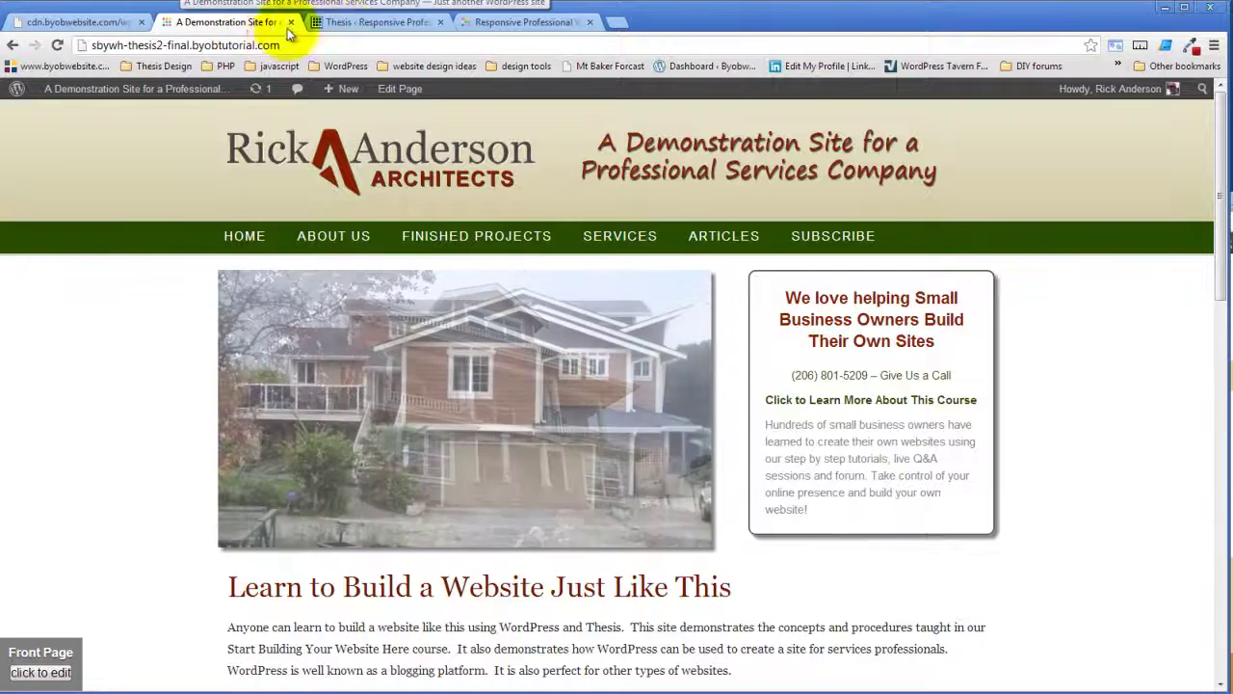
click(378, 21)
click(431, 323)
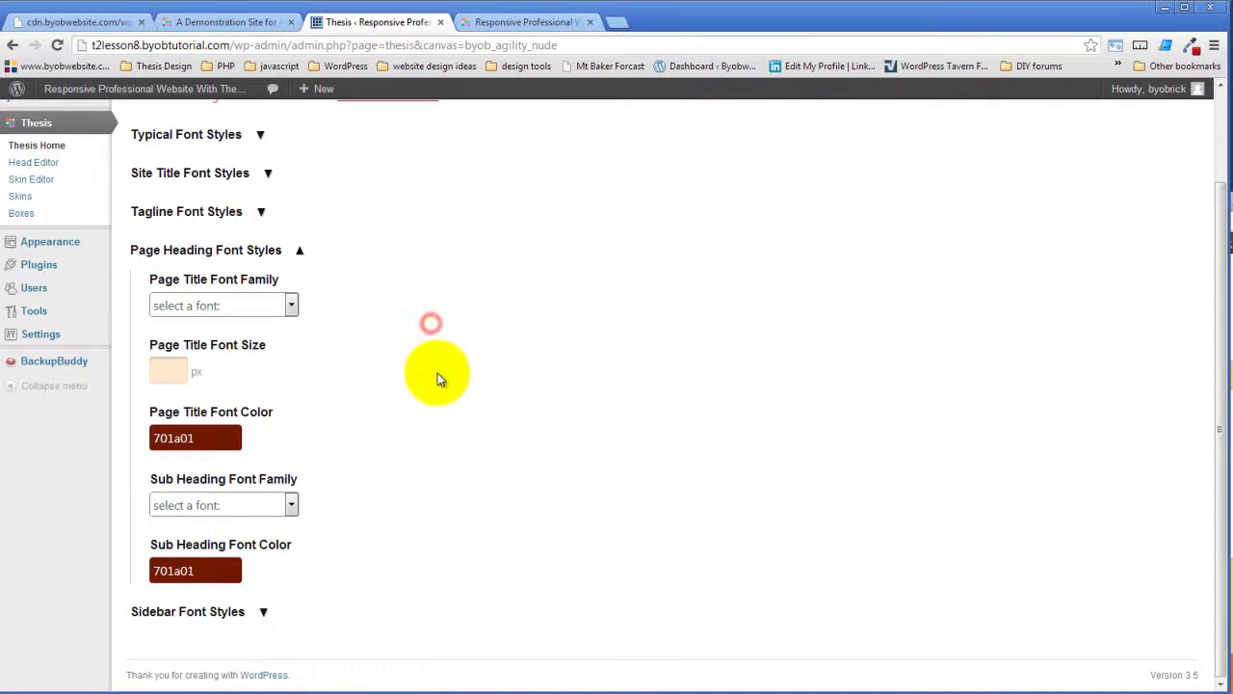
Step: Close the Page Heading Font Styles and set the sidebar heading font family to Arial in the Sidebar Font Styles
click(299, 252)
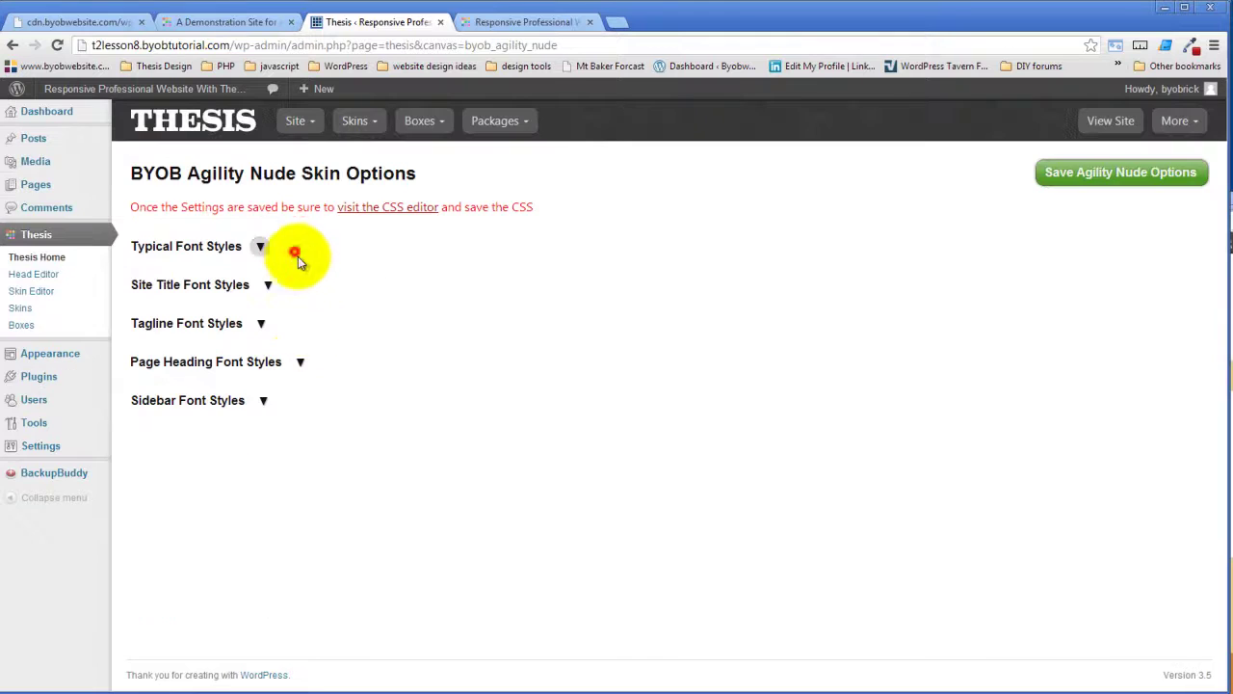
click(266, 400)
scroll(441, 380, down, 1)
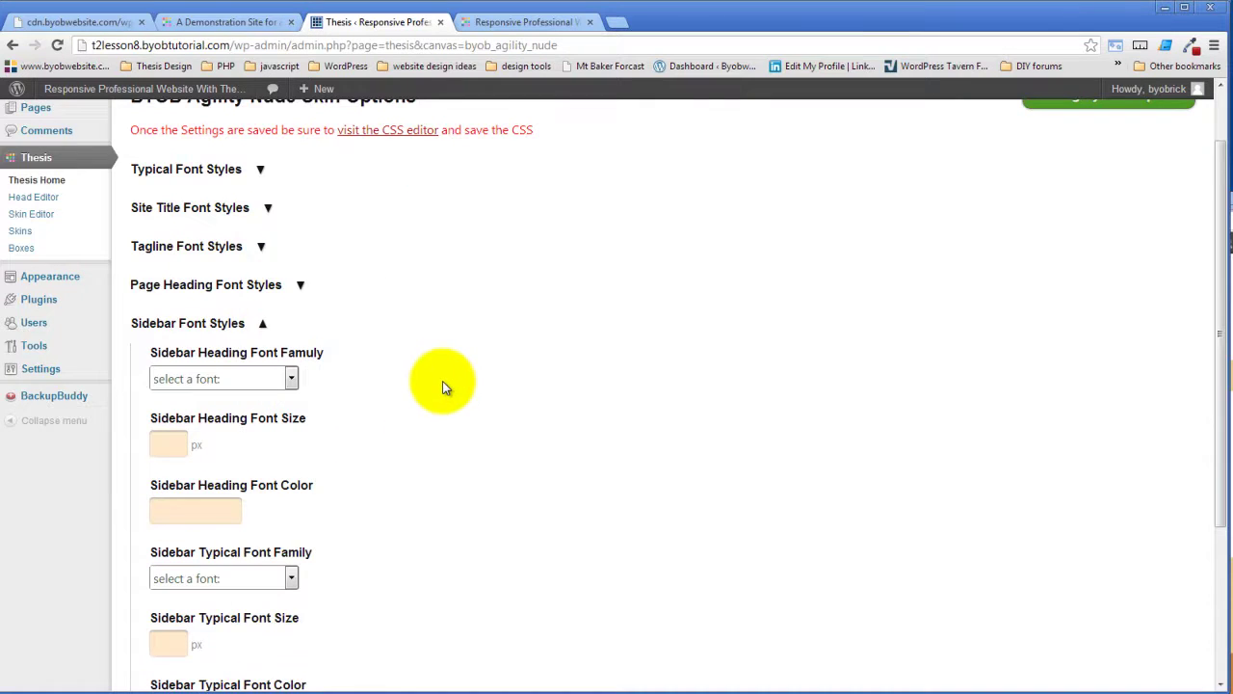
scroll(442, 380, down, 1)
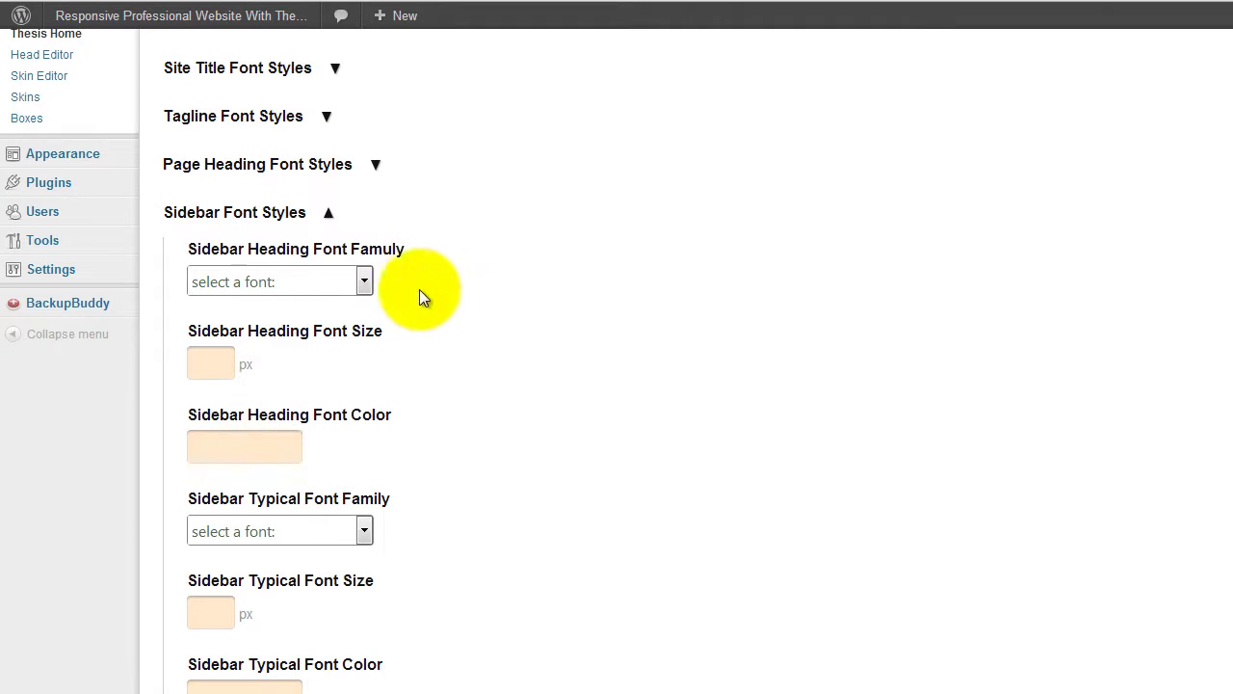
click(365, 280)
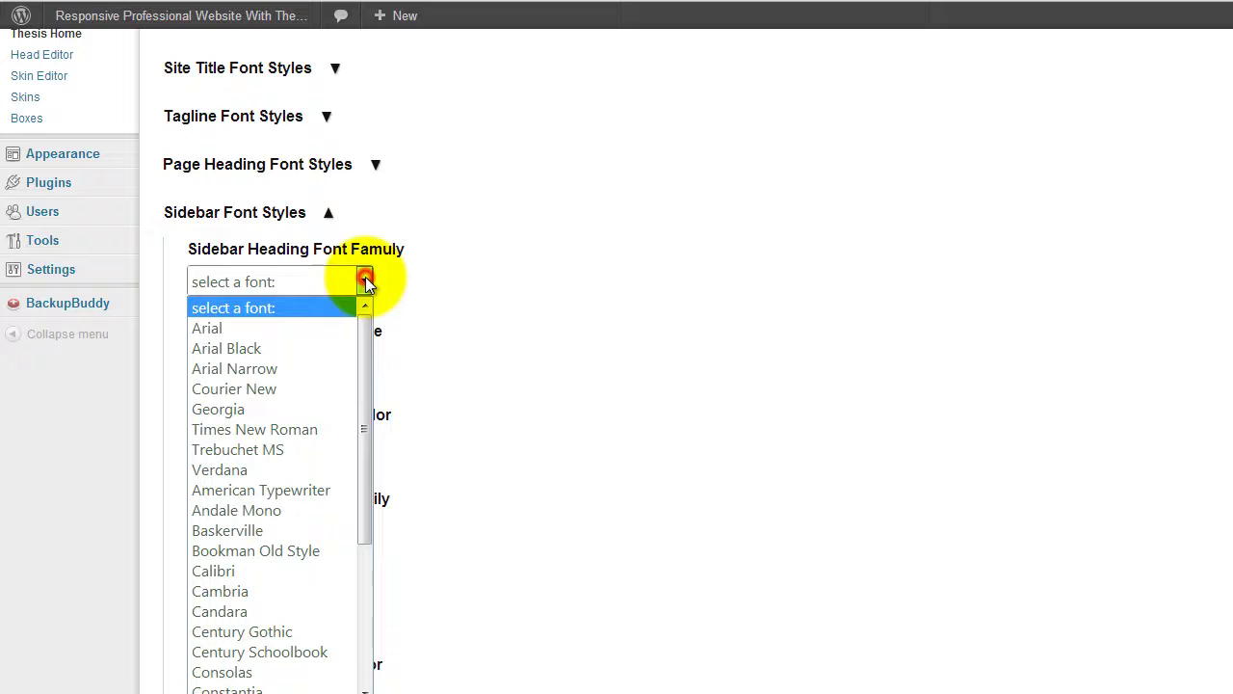
click(343, 326)
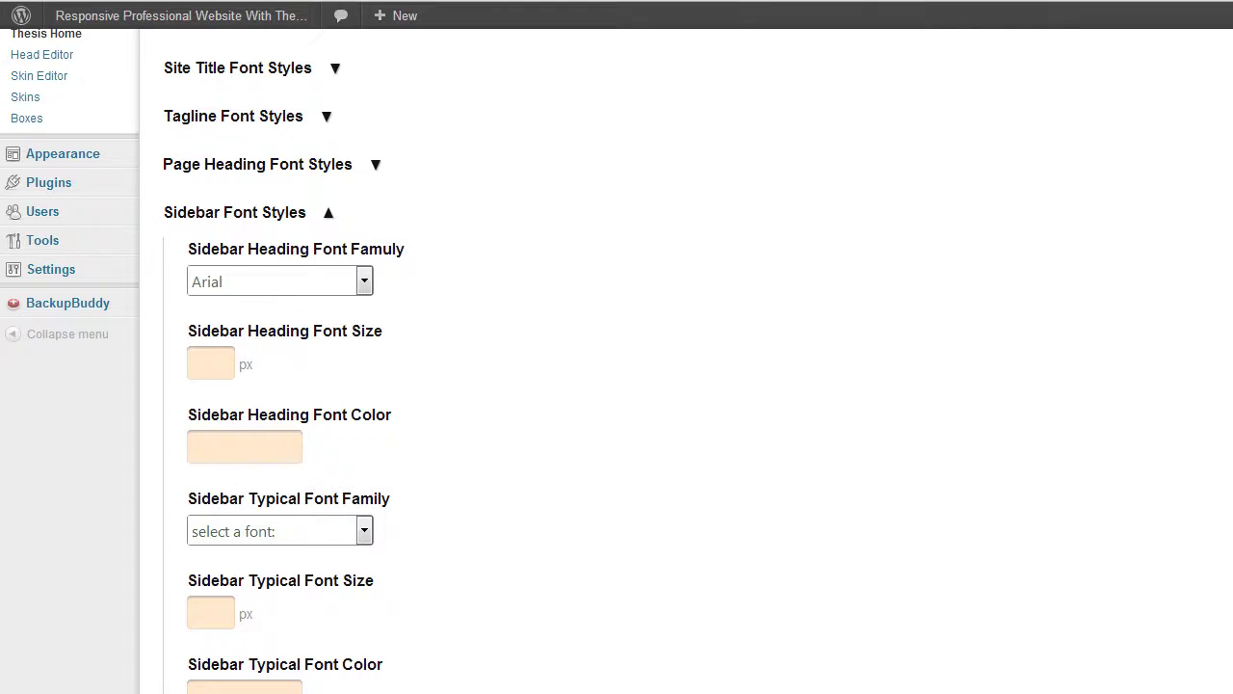
Step: Set the sidebar heading font size to 24 px and its font color to 701a01
click(204, 363)
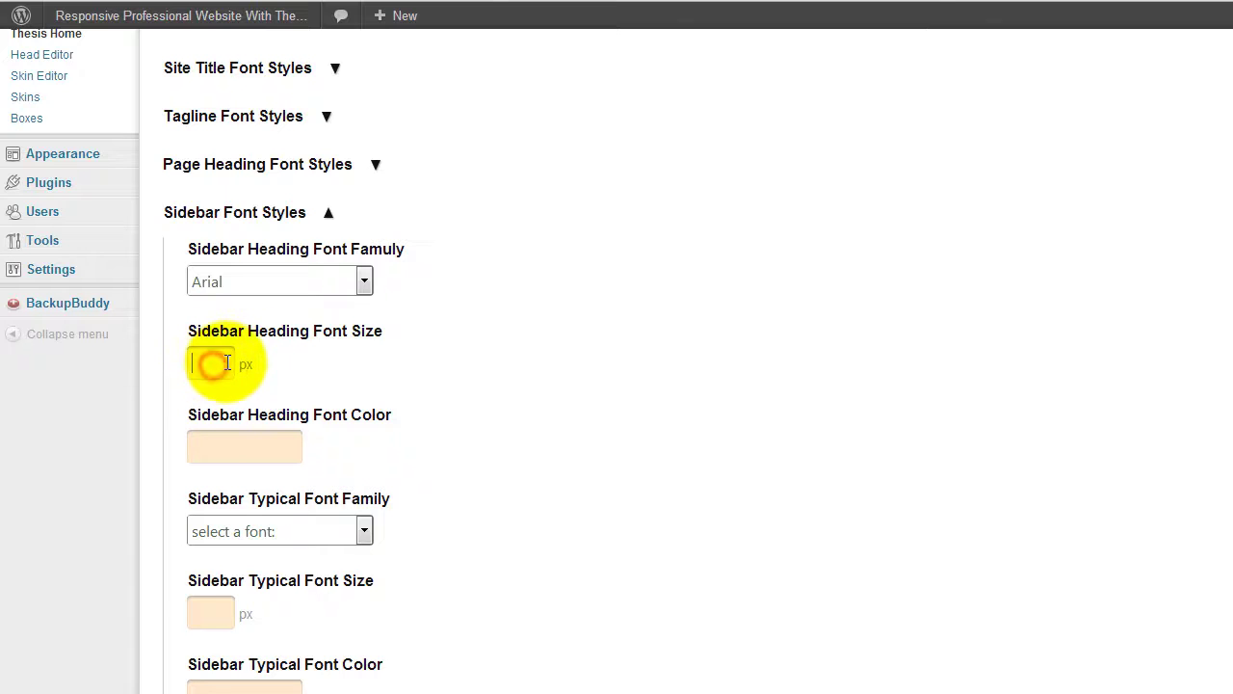
text(24)
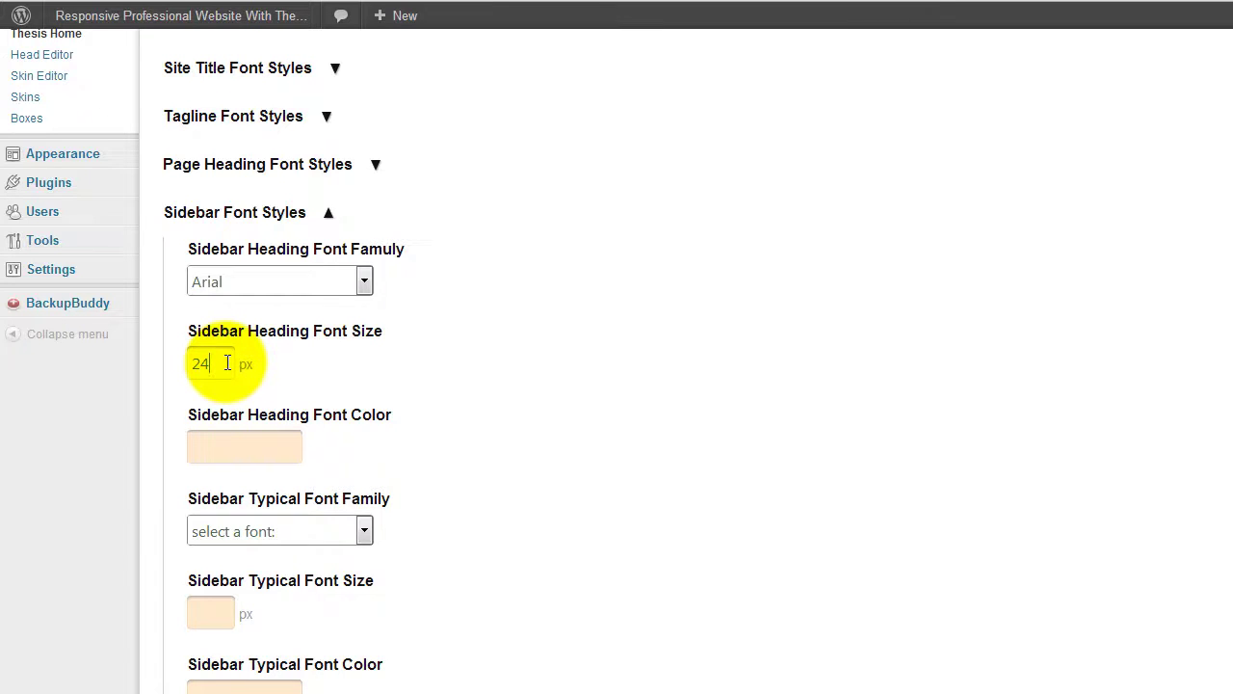
click(220, 451)
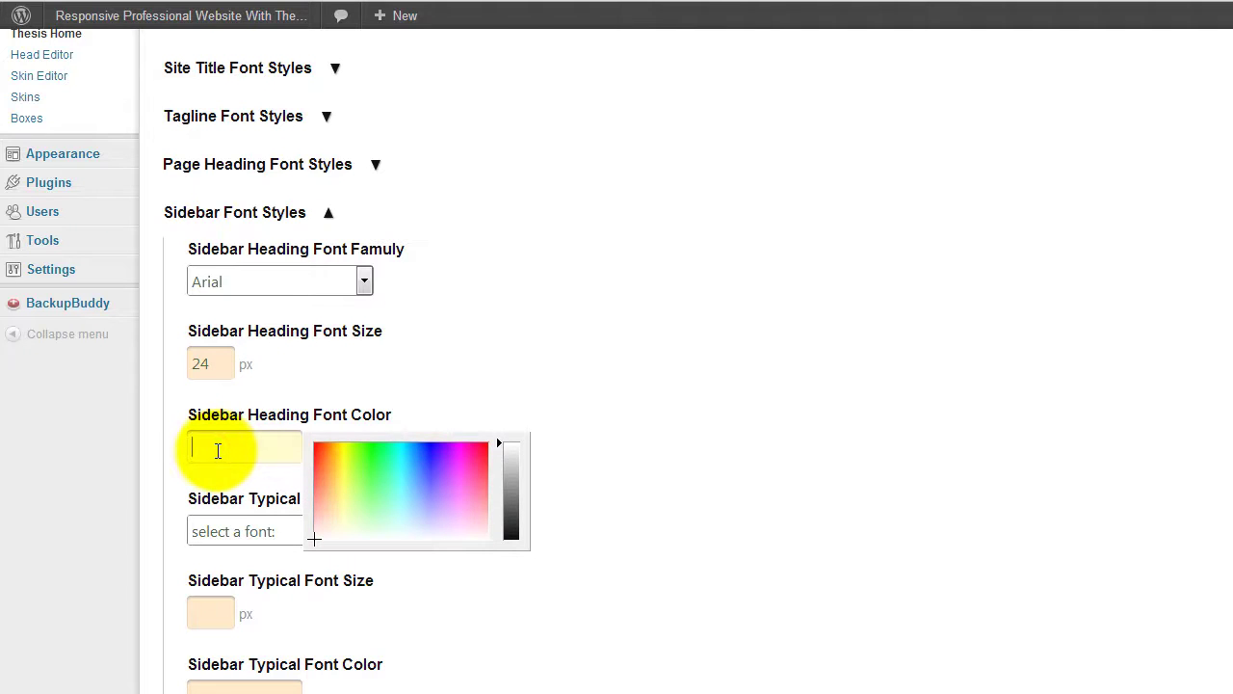
text(701a01)
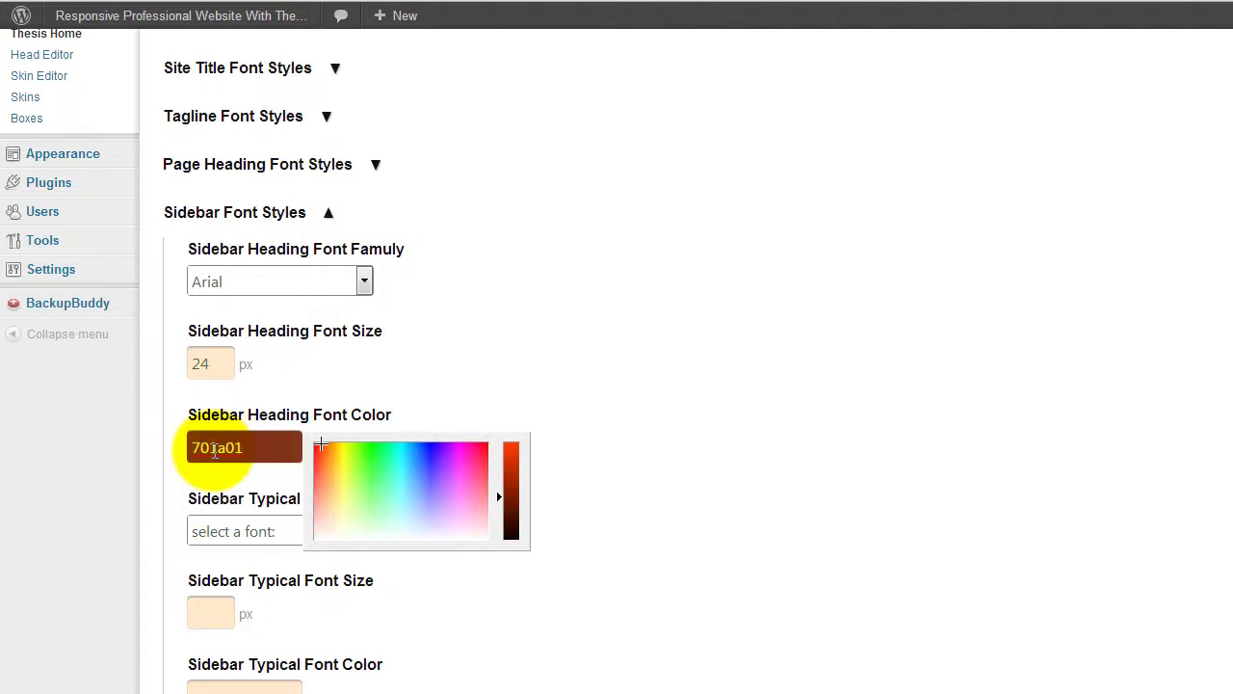
click(453, 367)
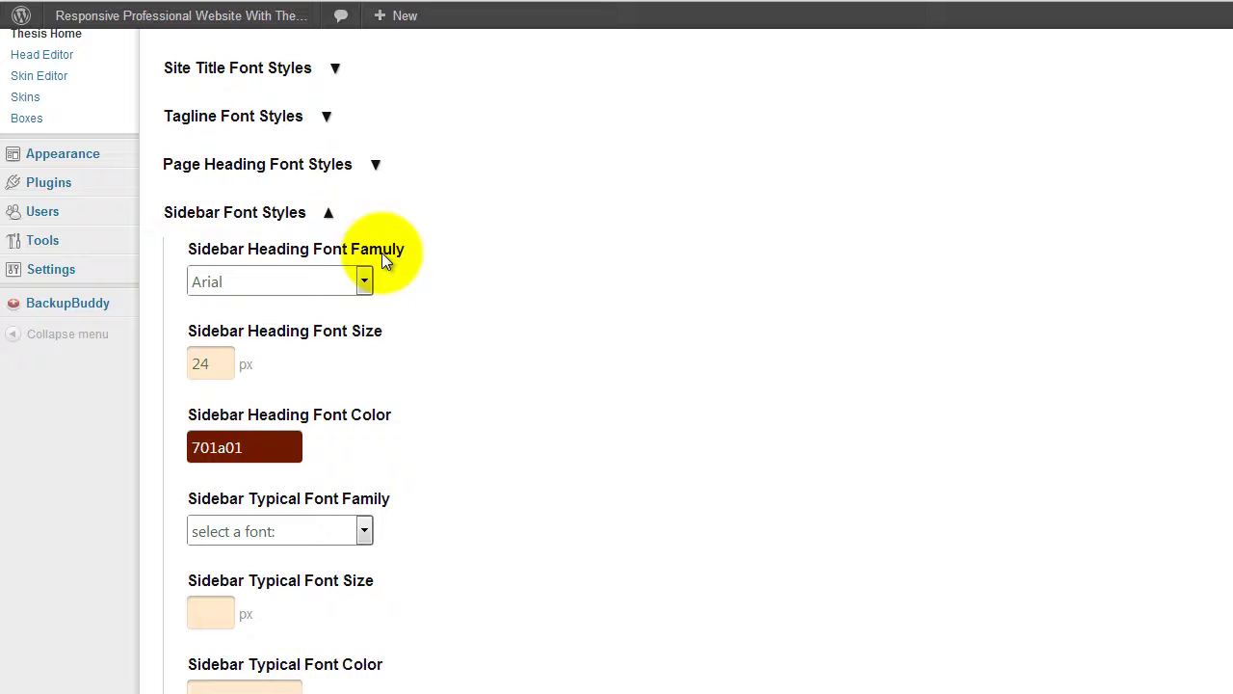
Step: Set the sidebar typical font family to Arial
scroll(516, 334, down, 2)
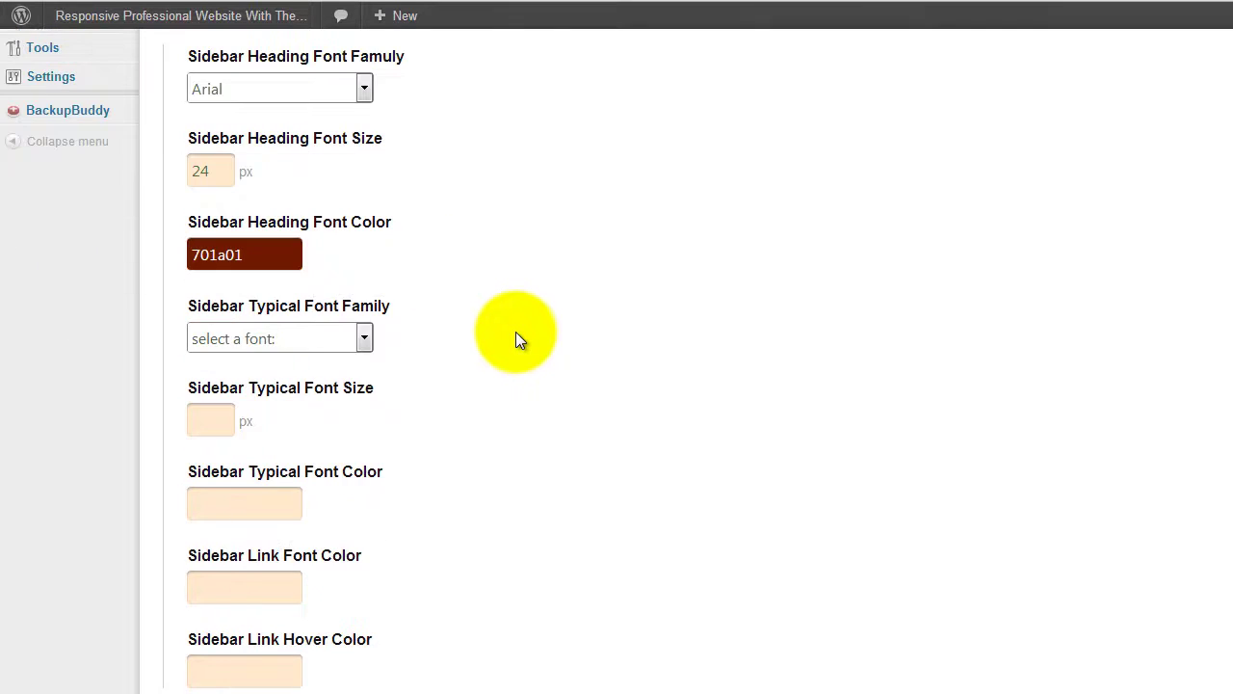
scroll(446, 280, up, 1)
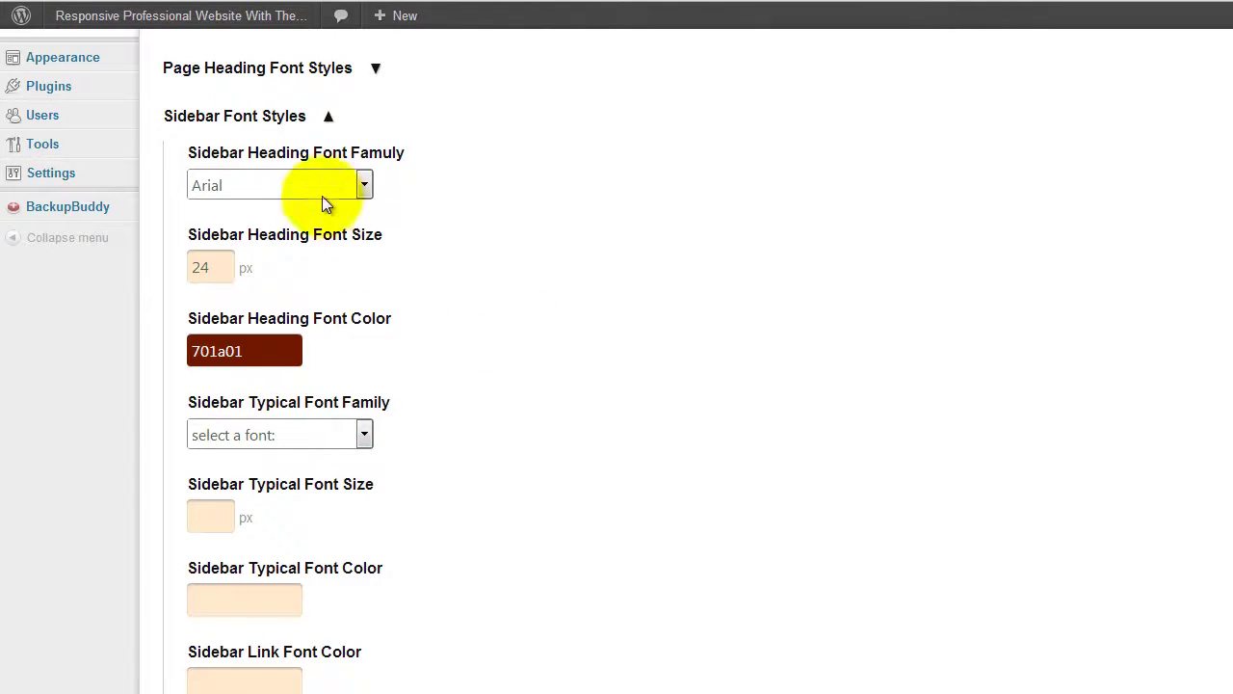
click(367, 433)
click(262, 478)
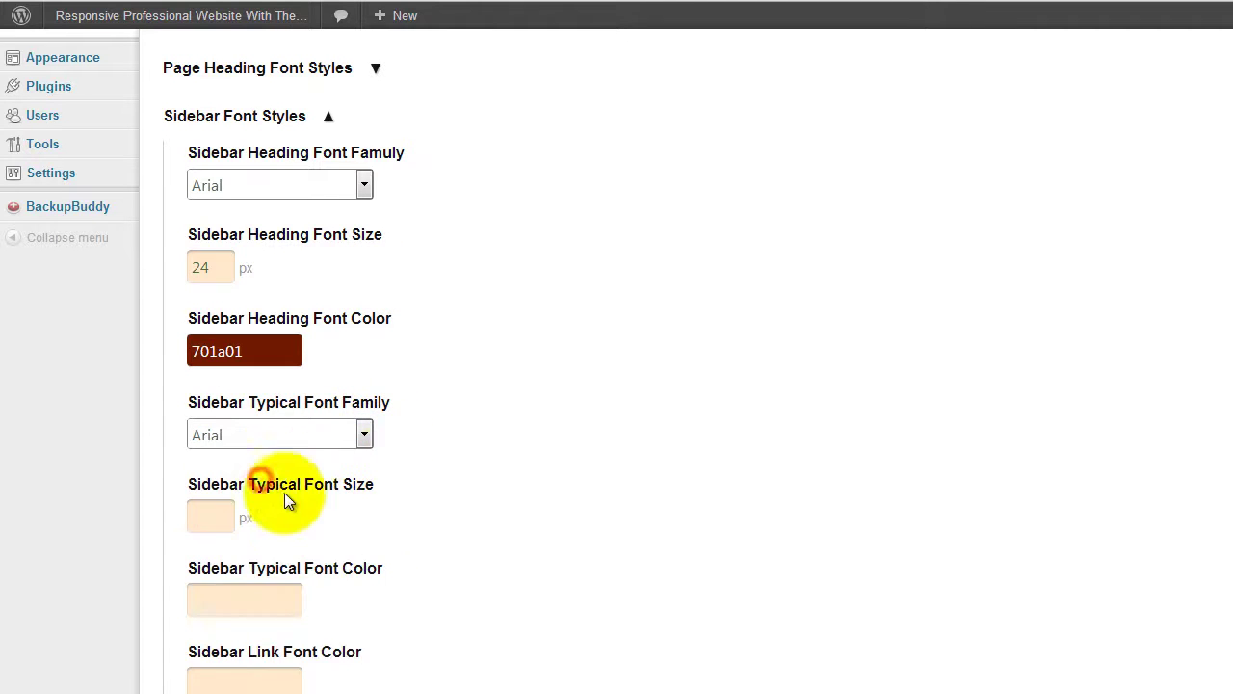
Step: Look over the remaining sidebar font options and save the Agility Nude options
scroll(286, 499, down, 1)
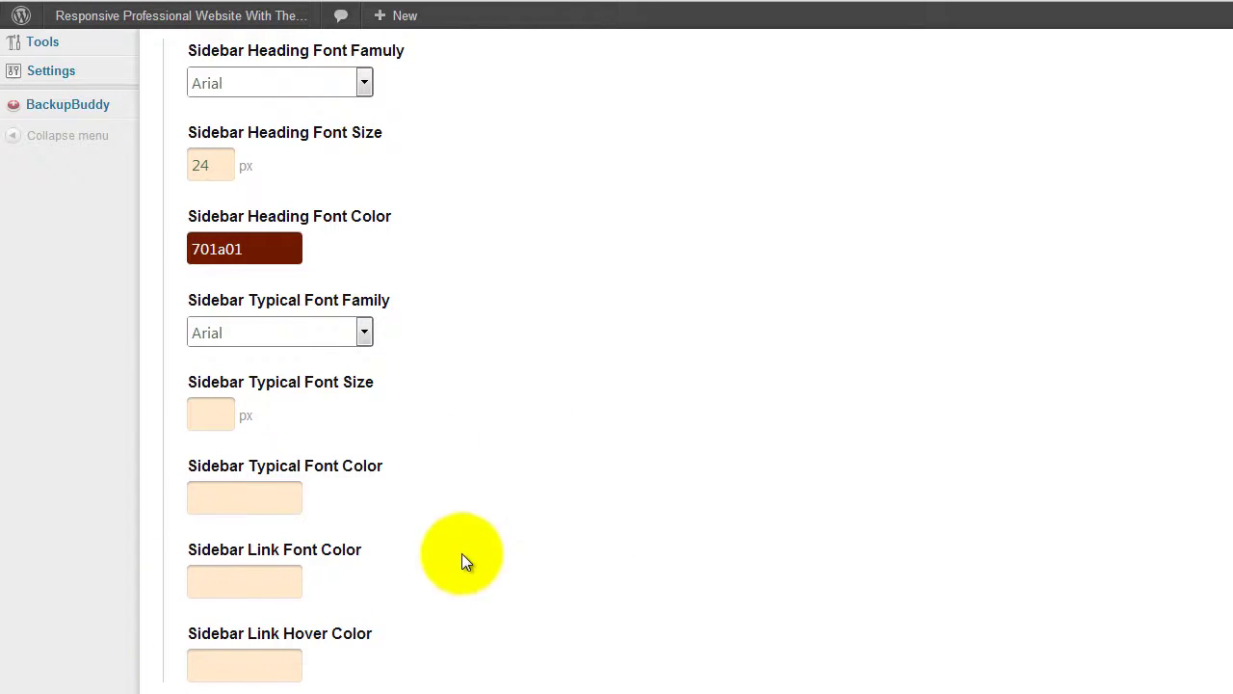
scroll(482, 539, up, 2)
scroll(498, 520, down, 2)
scroll(501, 519, up, 2)
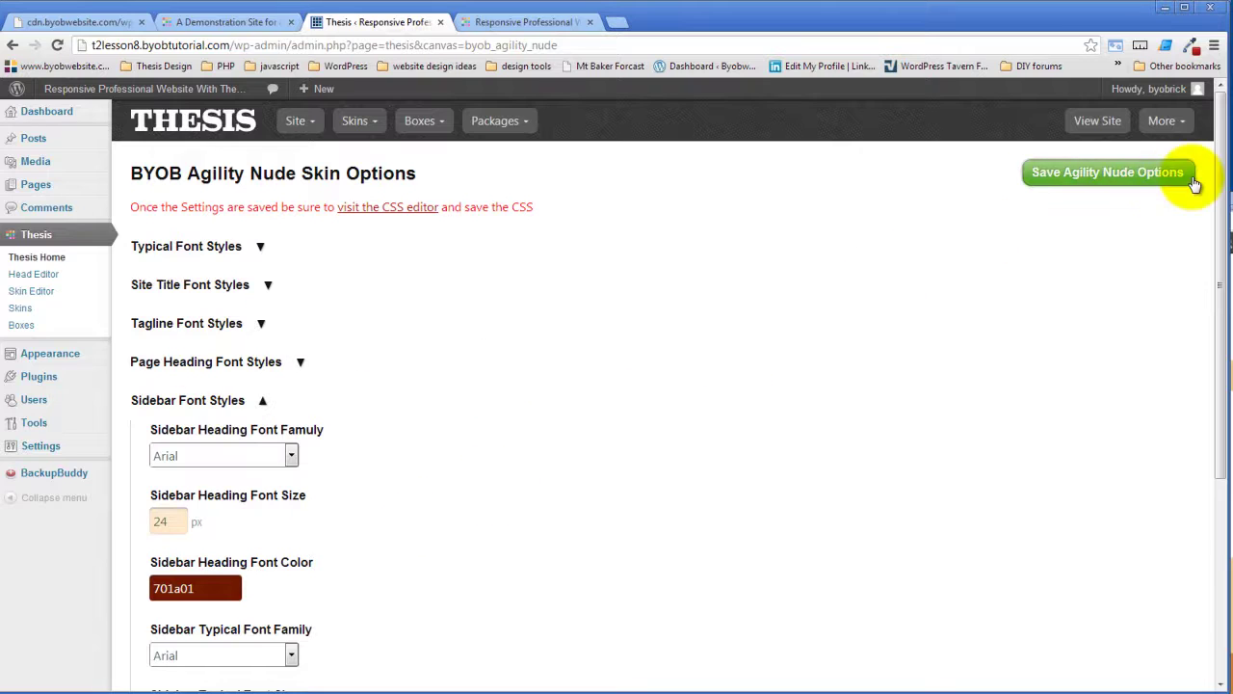
click(1121, 179)
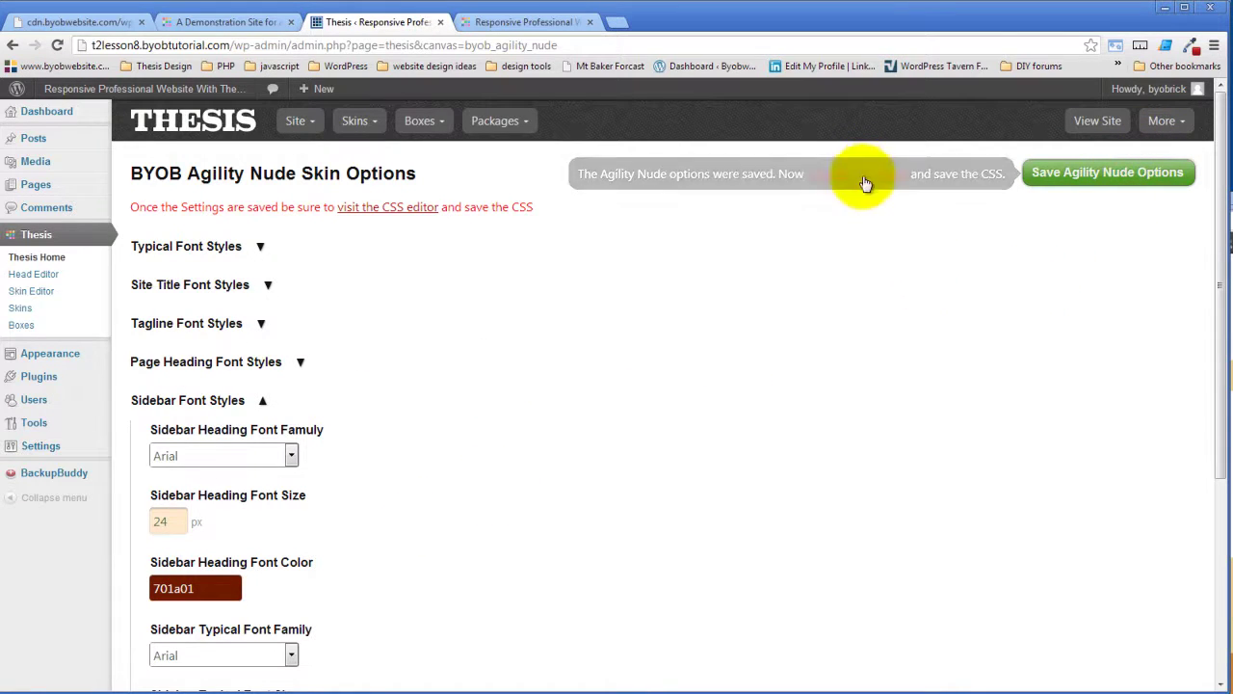
Step: Go to the skin's CSS editor, save the CSS and confirm compiling the new Thesis stylesheets
click(402, 210)
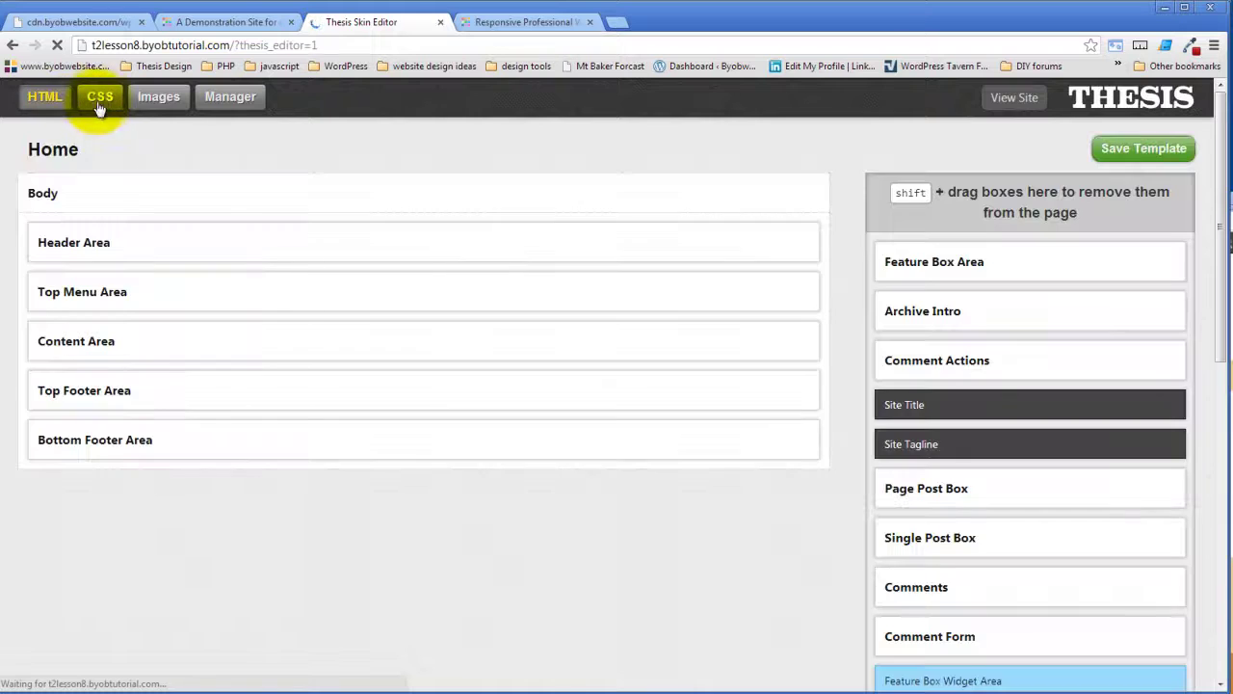
click(100, 98)
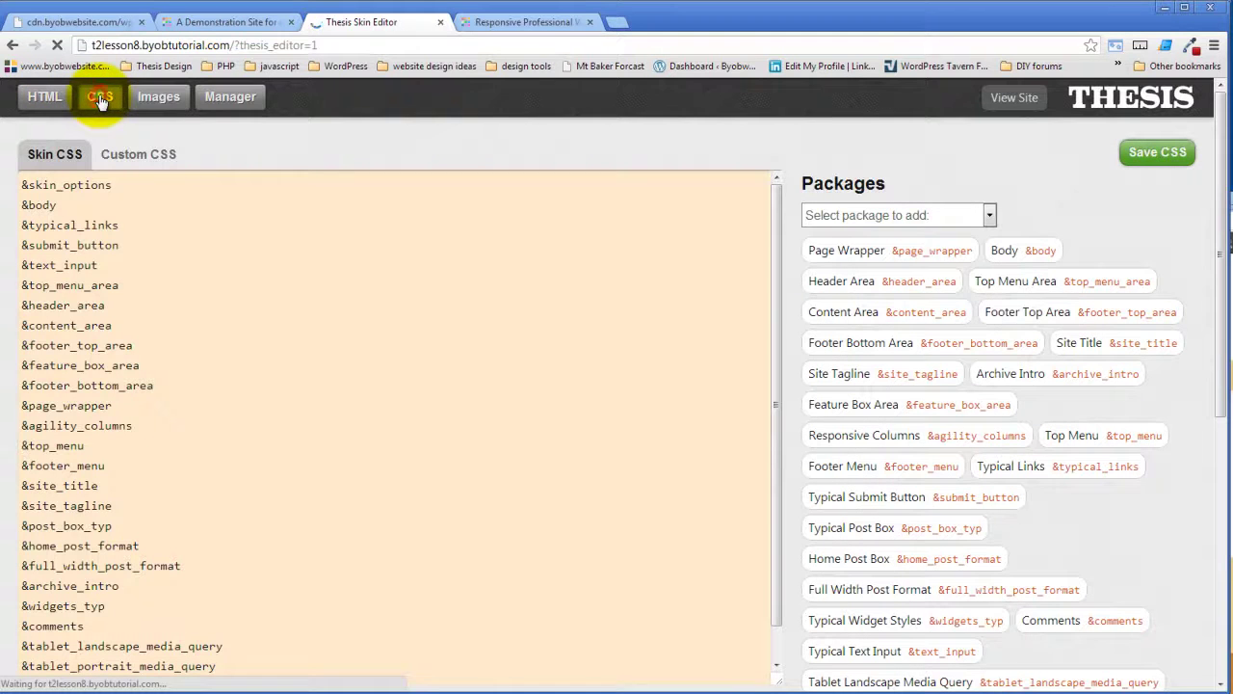
click(1157, 158)
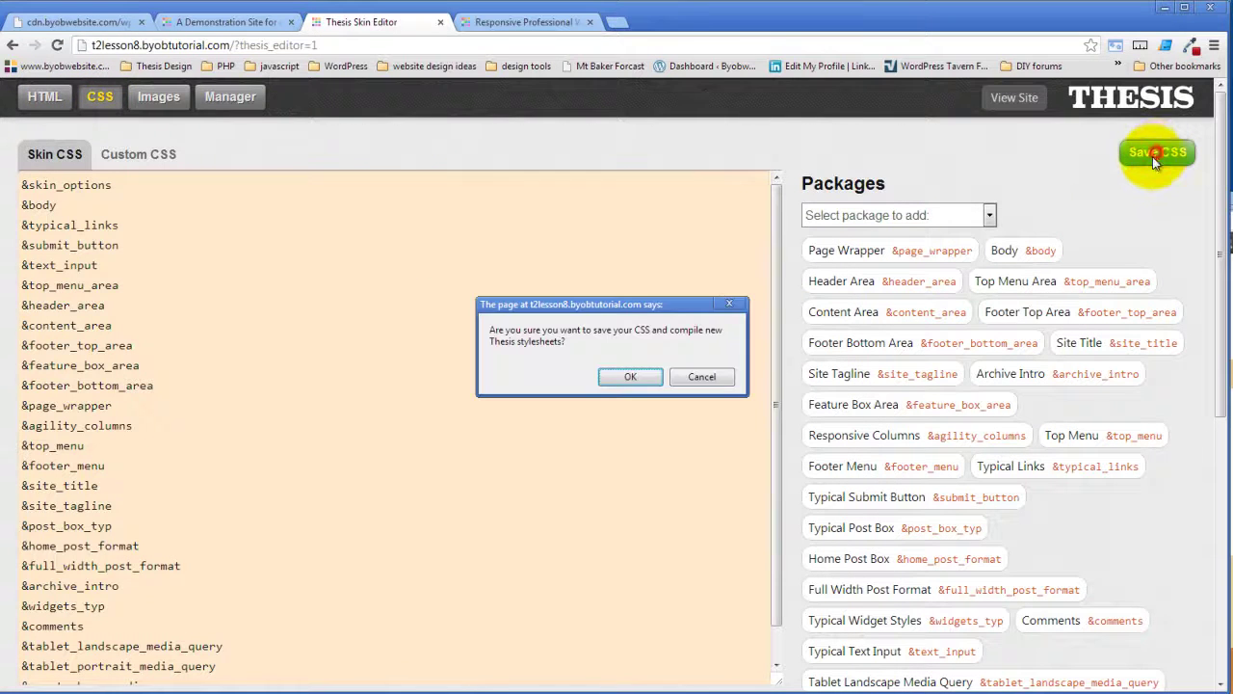
click(631, 377)
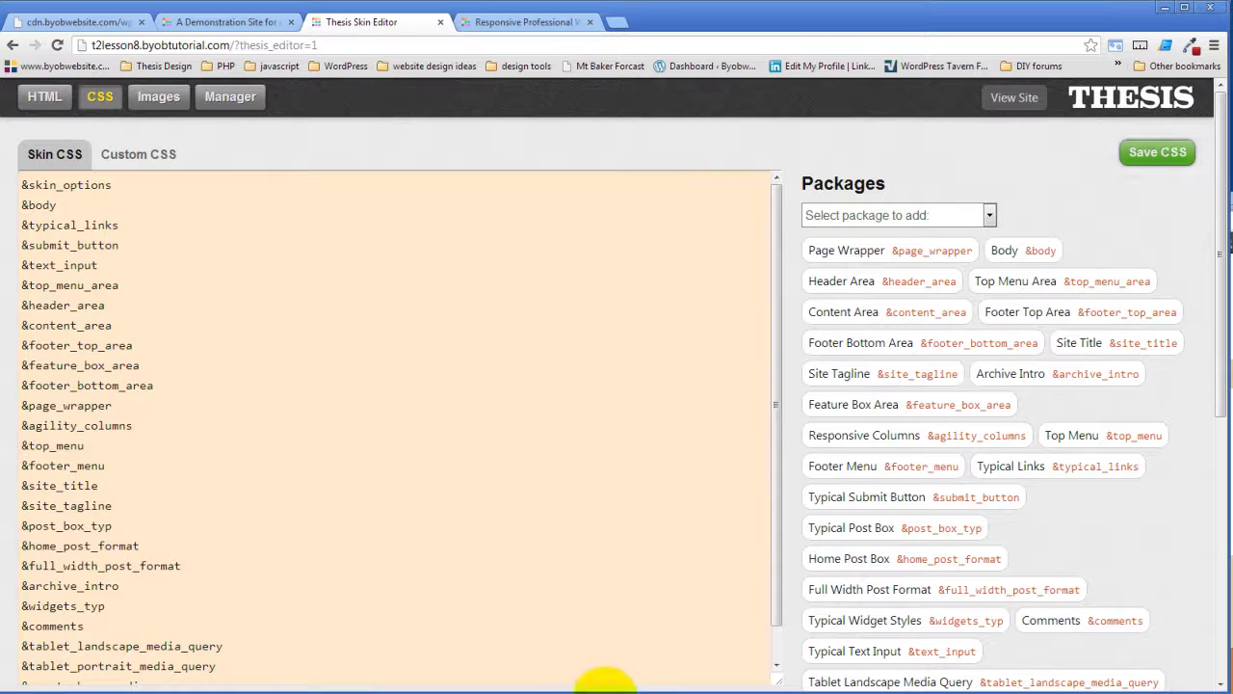
Step: Check the body text, page heading, menu and footer widget link styles in the t2lesson8 canvas preview window
key(alt+Tab)
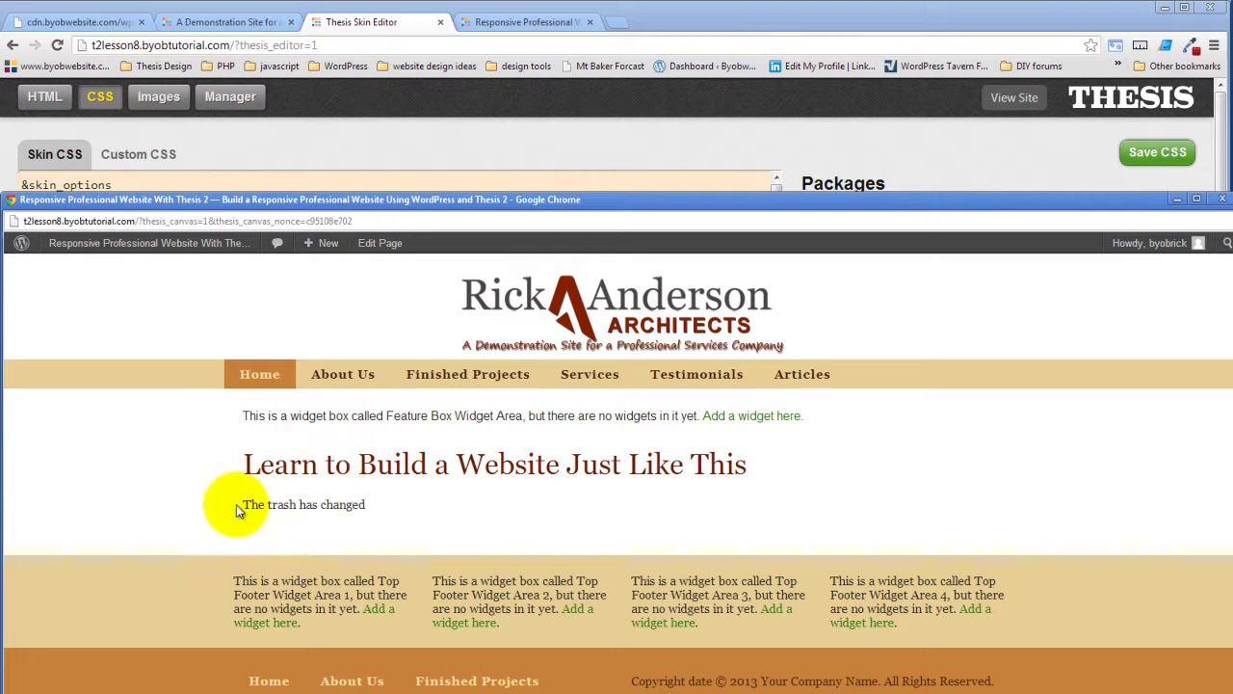
drag(248, 502, 423, 501)
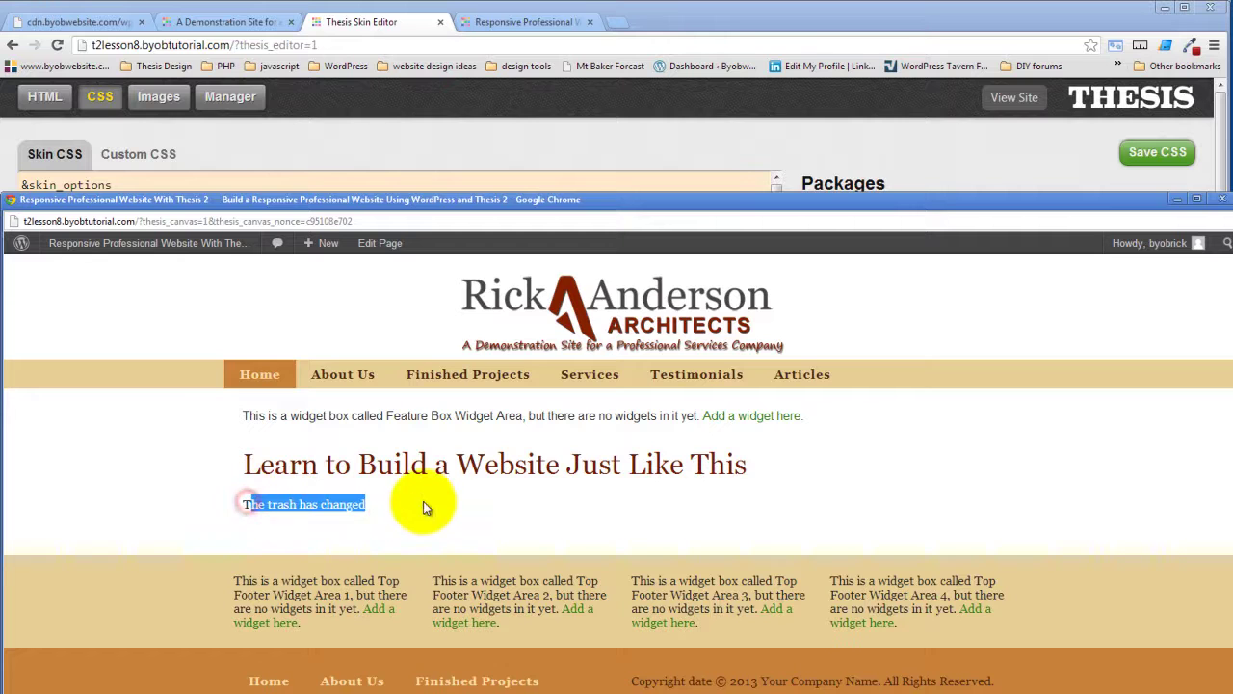
click(229, 448)
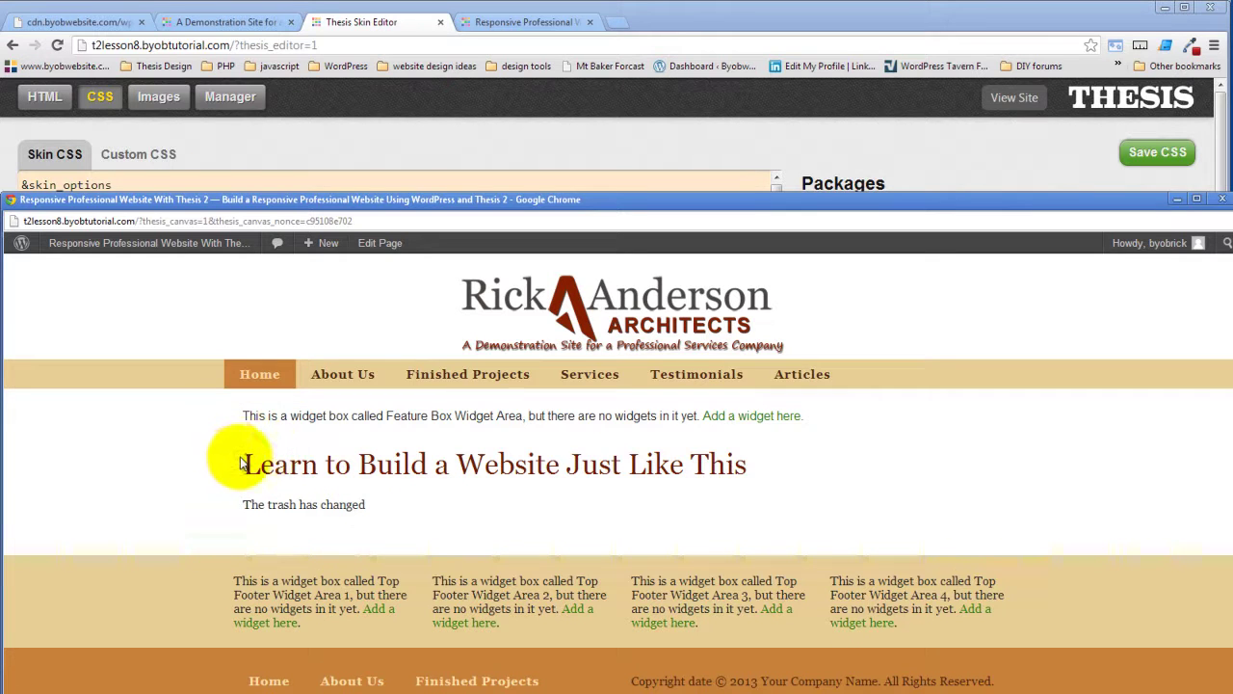
drag(248, 461, 342, 500)
click(374, 465)
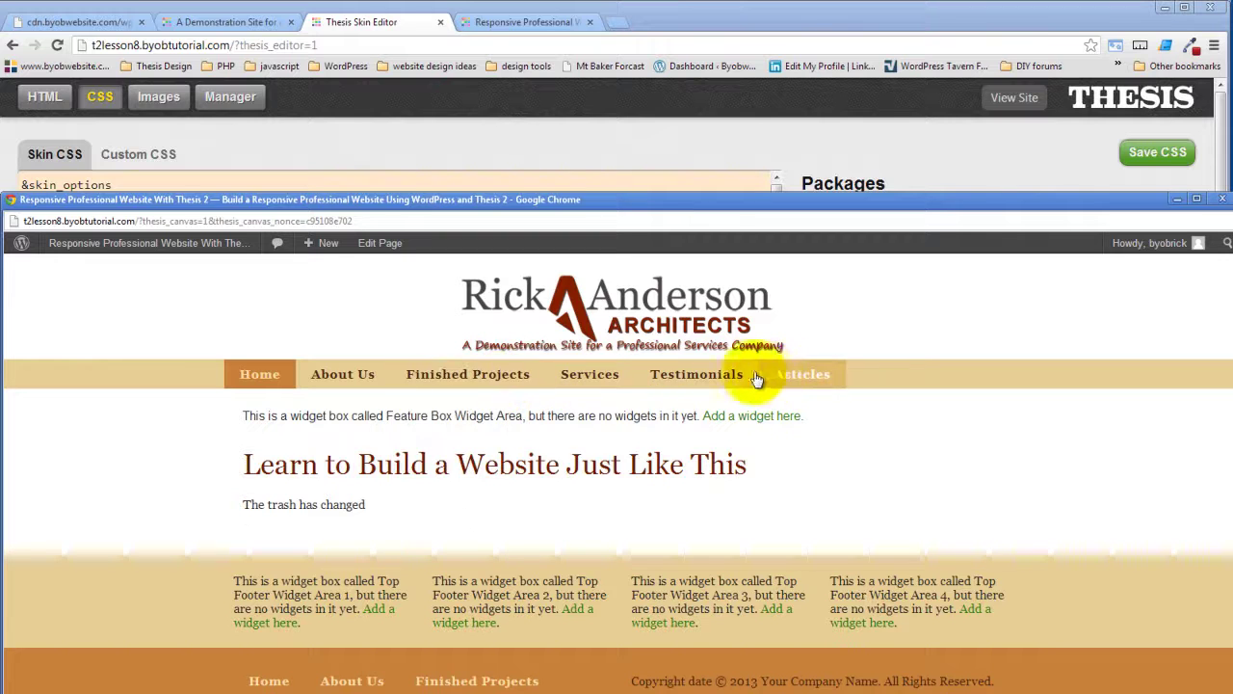
mouse_move(542, 376)
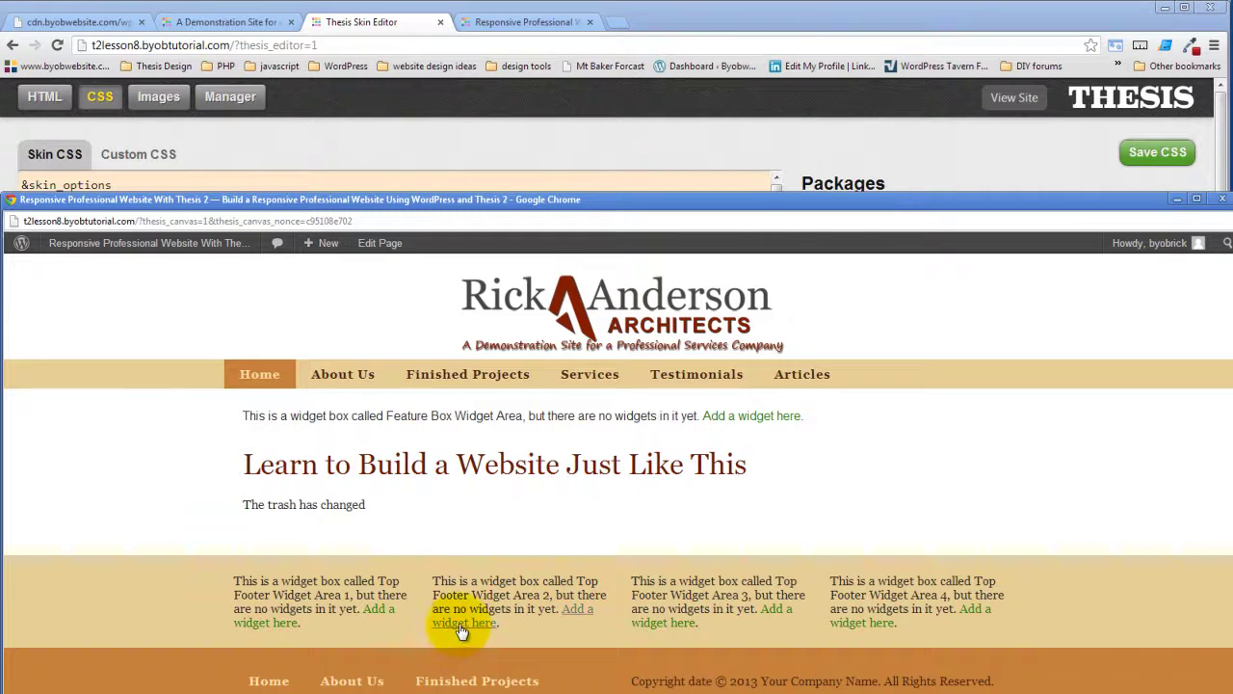
click(503, 517)
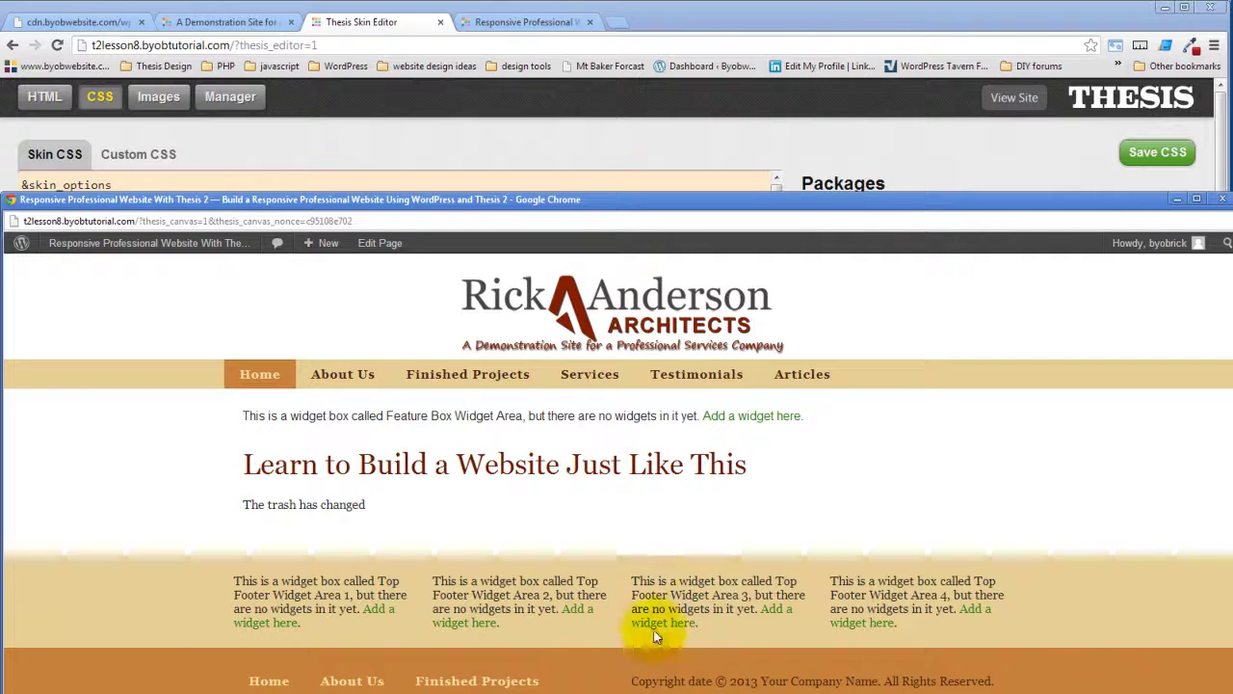